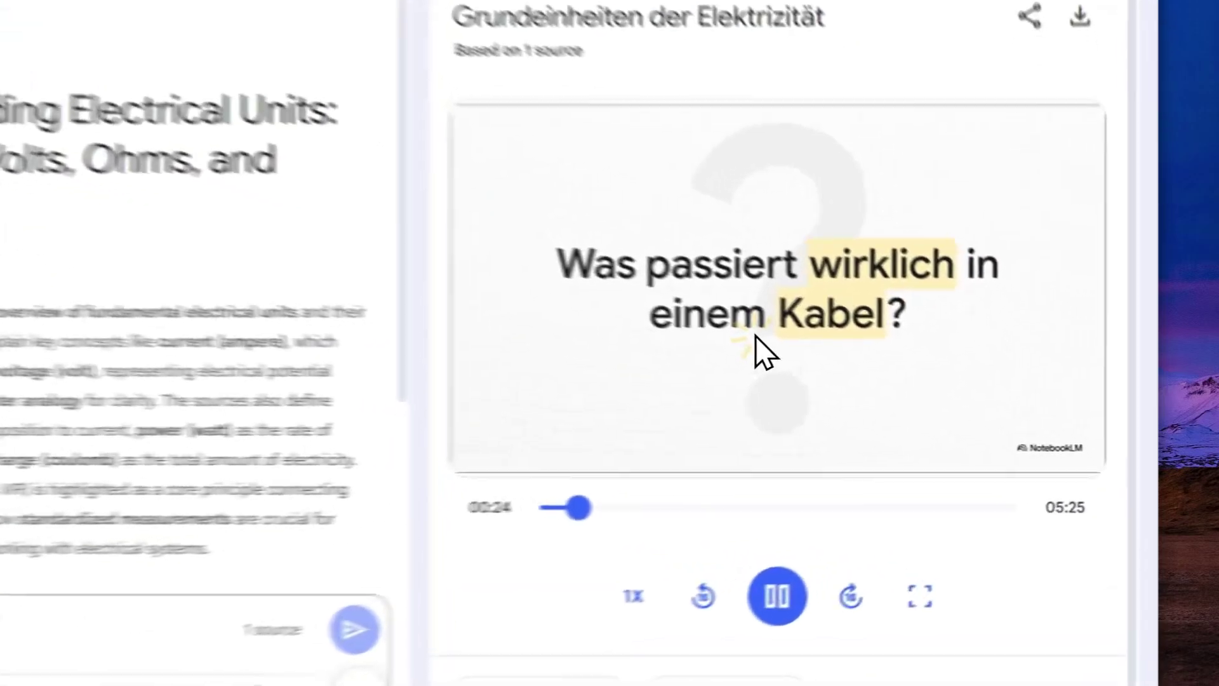
# Step: Back in NotebookLM's Studio list, open the German video overview's More menu to reveal Download
pyautogui.click(925, 387)
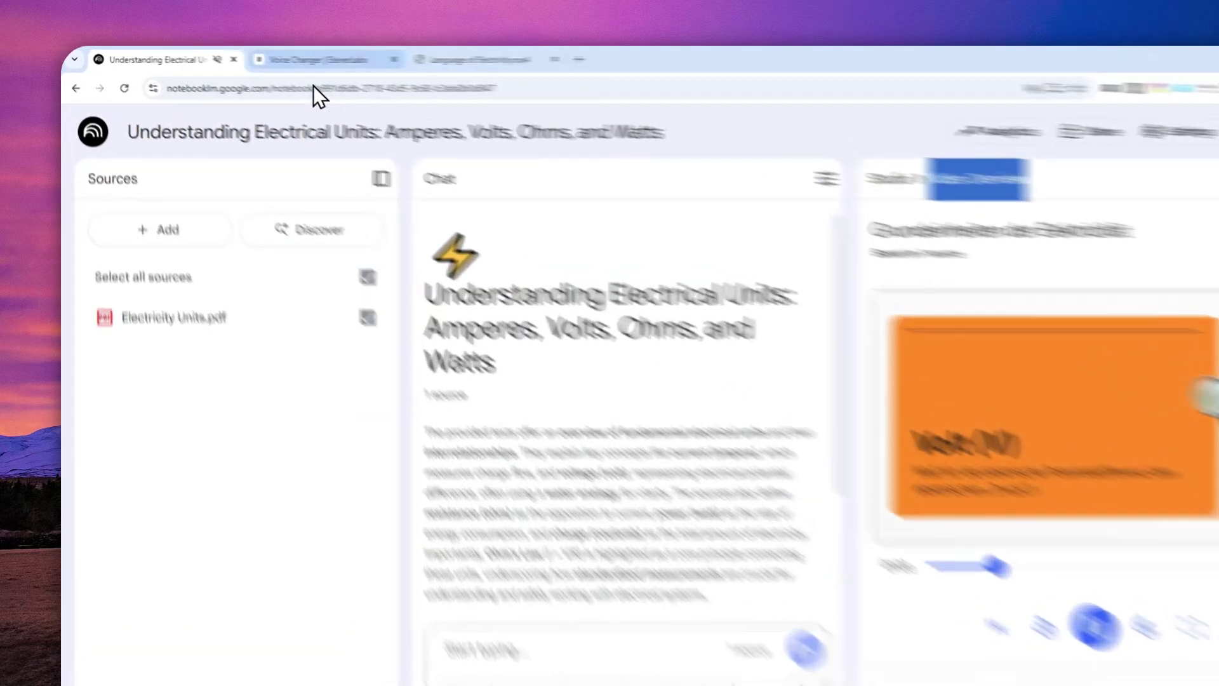
pyautogui.click(267, 57)
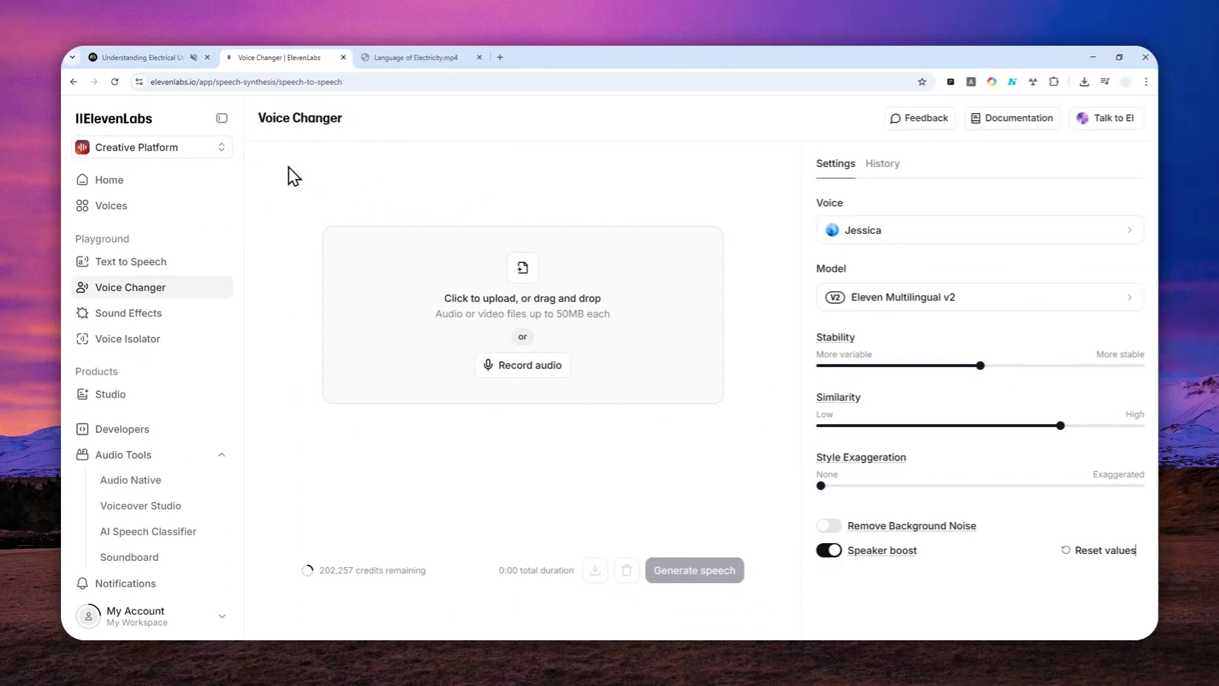
pyautogui.click(174, 58)
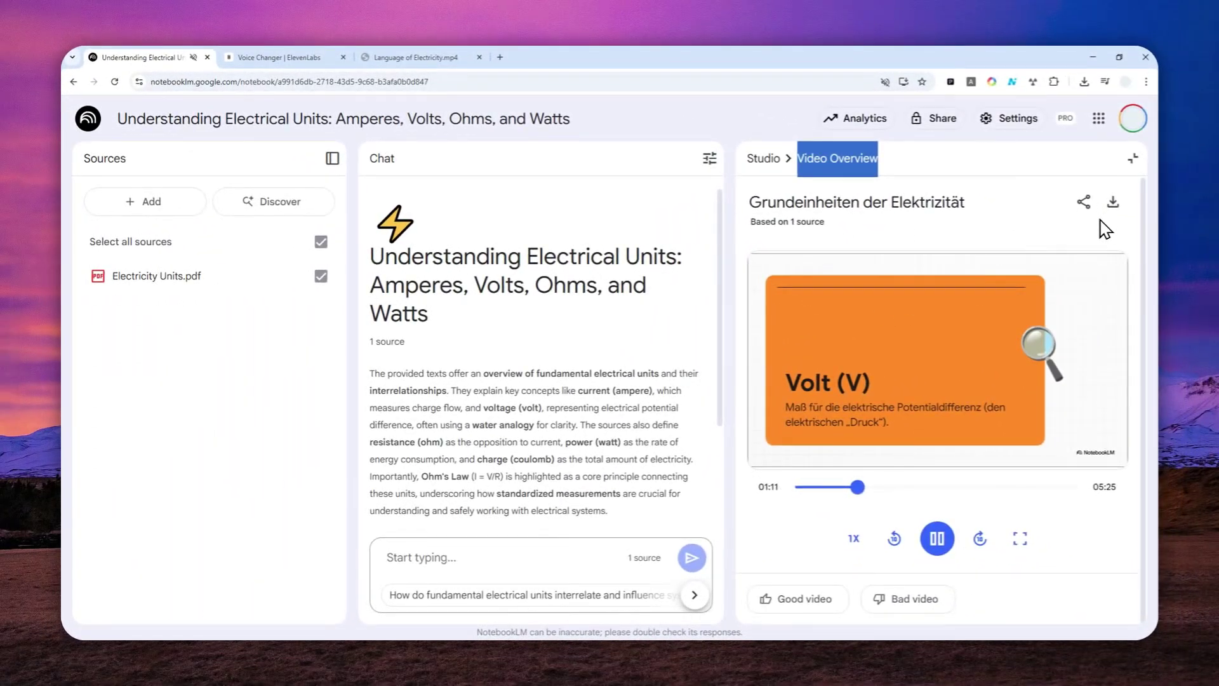
pyautogui.click(1109, 214)
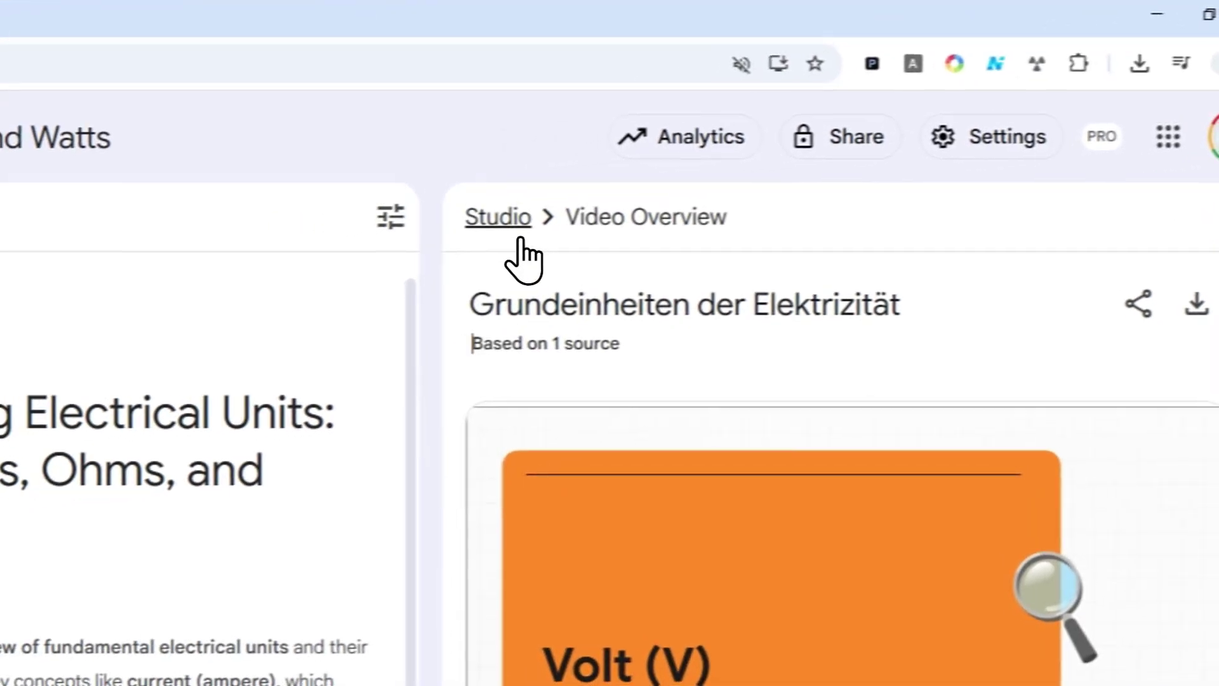
pyautogui.click(386, 235)
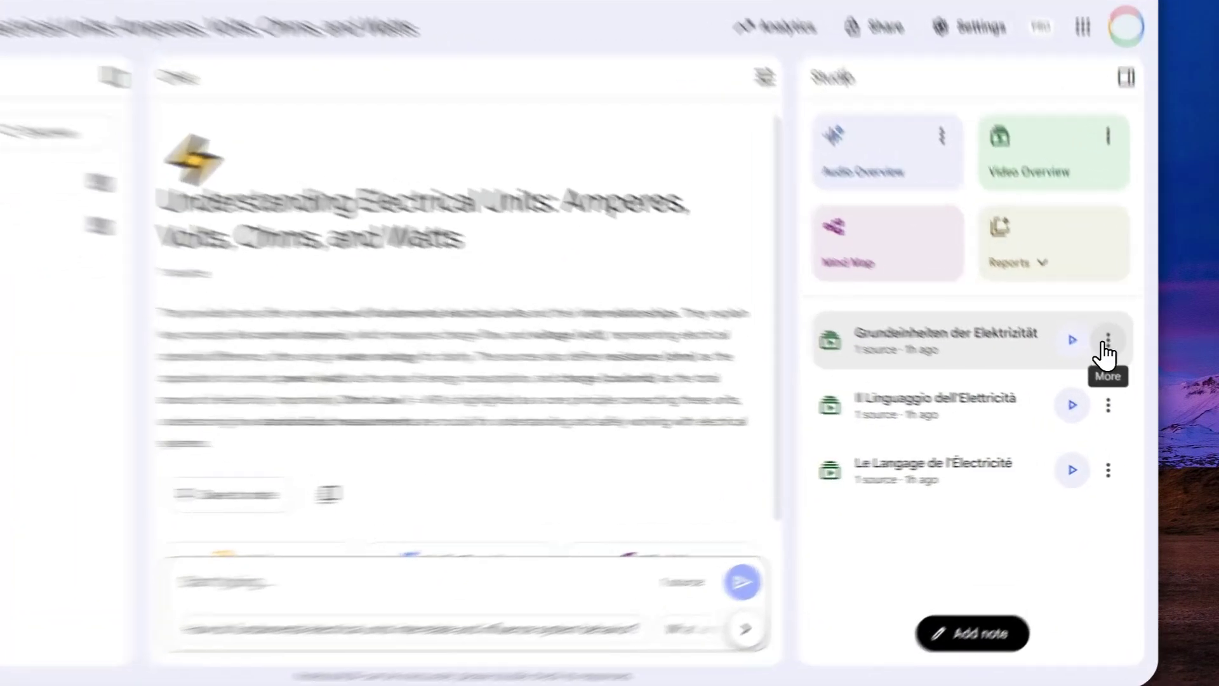
pyautogui.click(1119, 367)
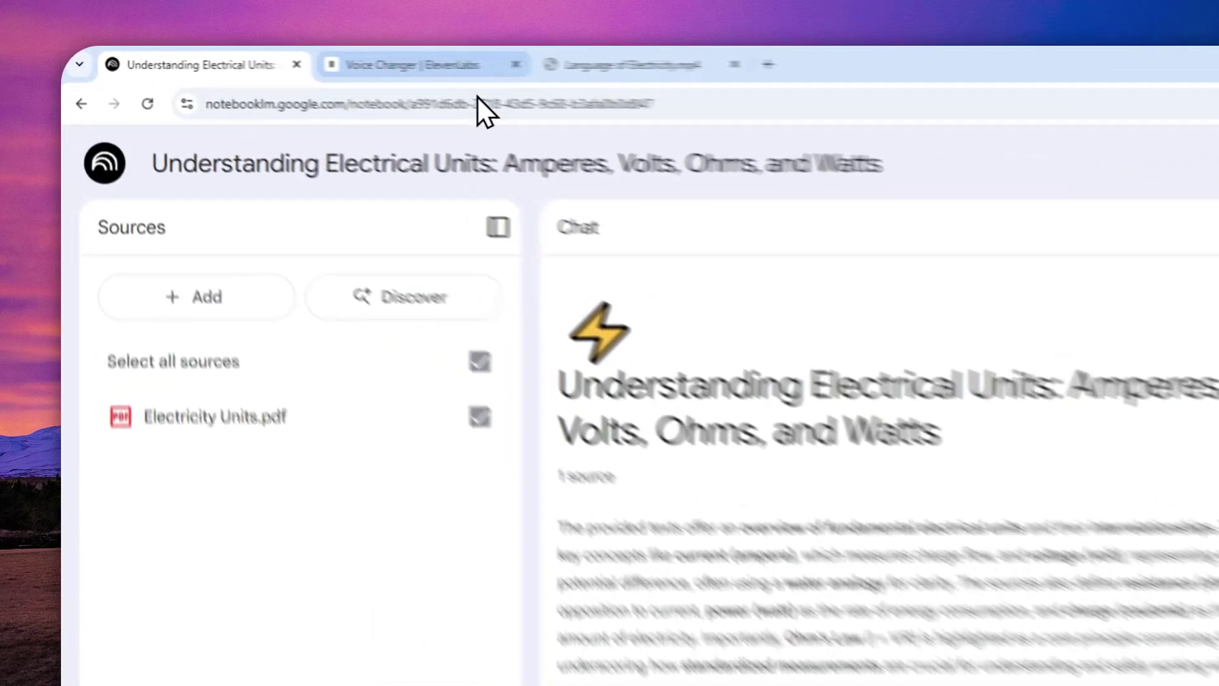
# Step: In ElevenLabs, preview the Instant Voice Clone upload form and close it without adding audio
pyautogui.click(279, 58)
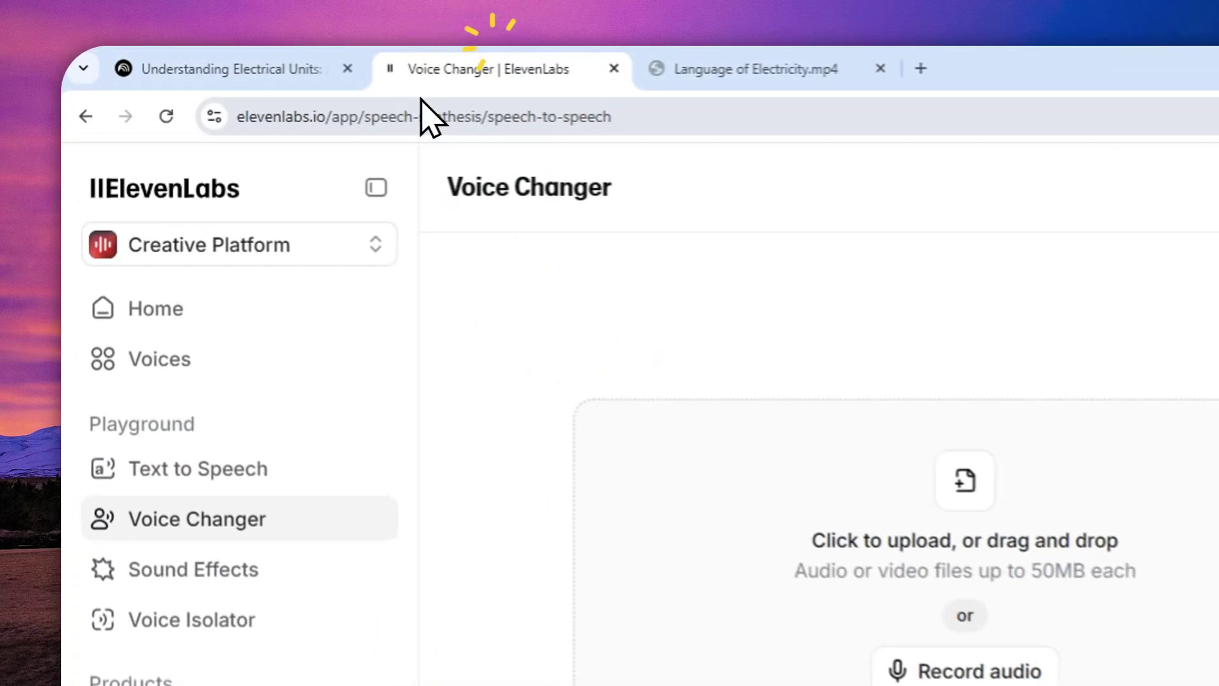
pyautogui.click(159, 310)
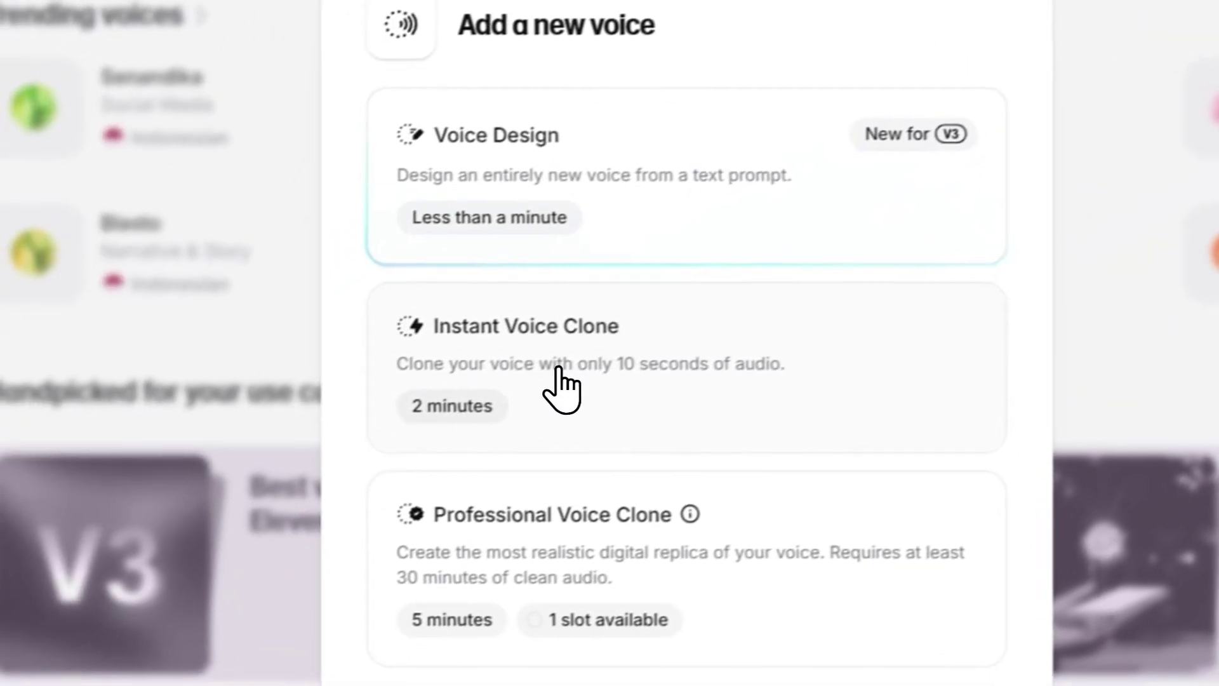
pyautogui.click(558, 371)
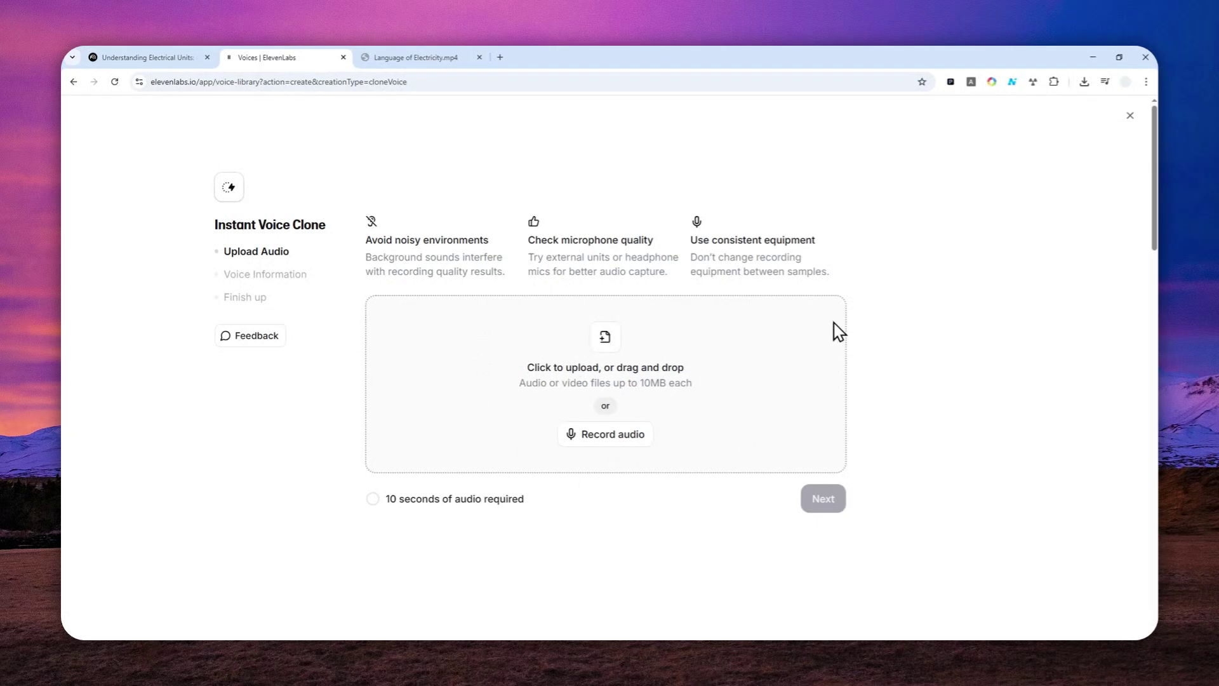
pyautogui.click(1128, 119)
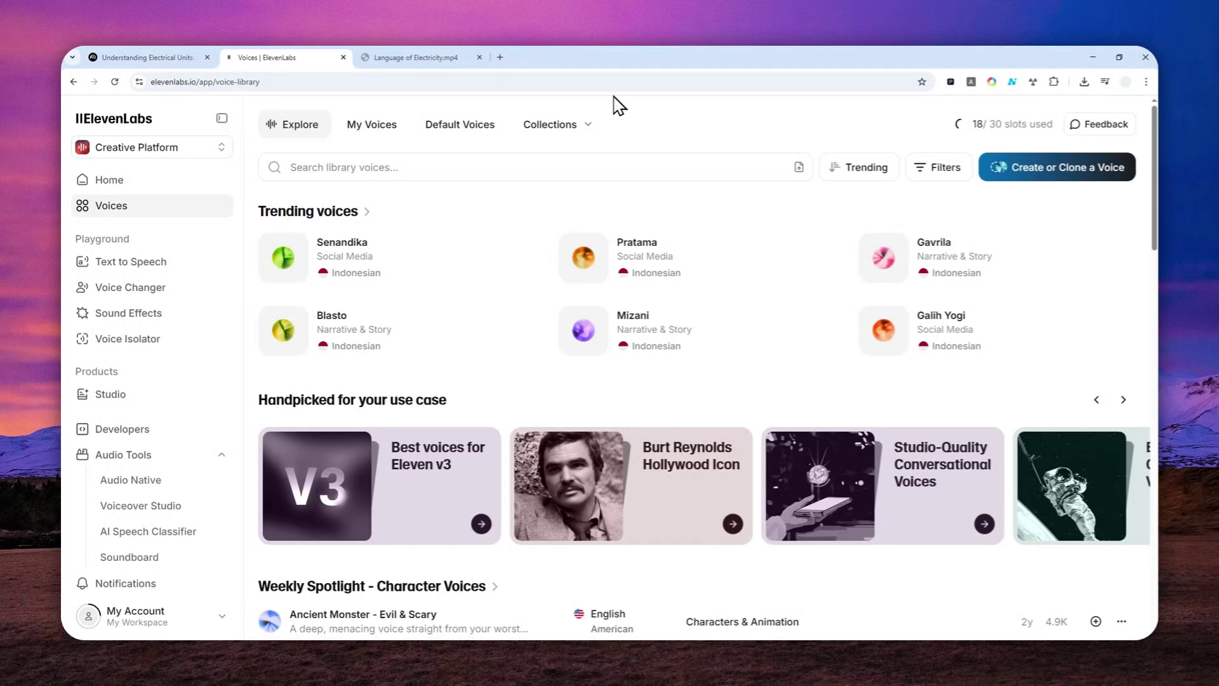
# Step: Play the downloaded Language of Electricity.mp4 in Chrome up to 0:11, then pause
pyautogui.click(414, 56)
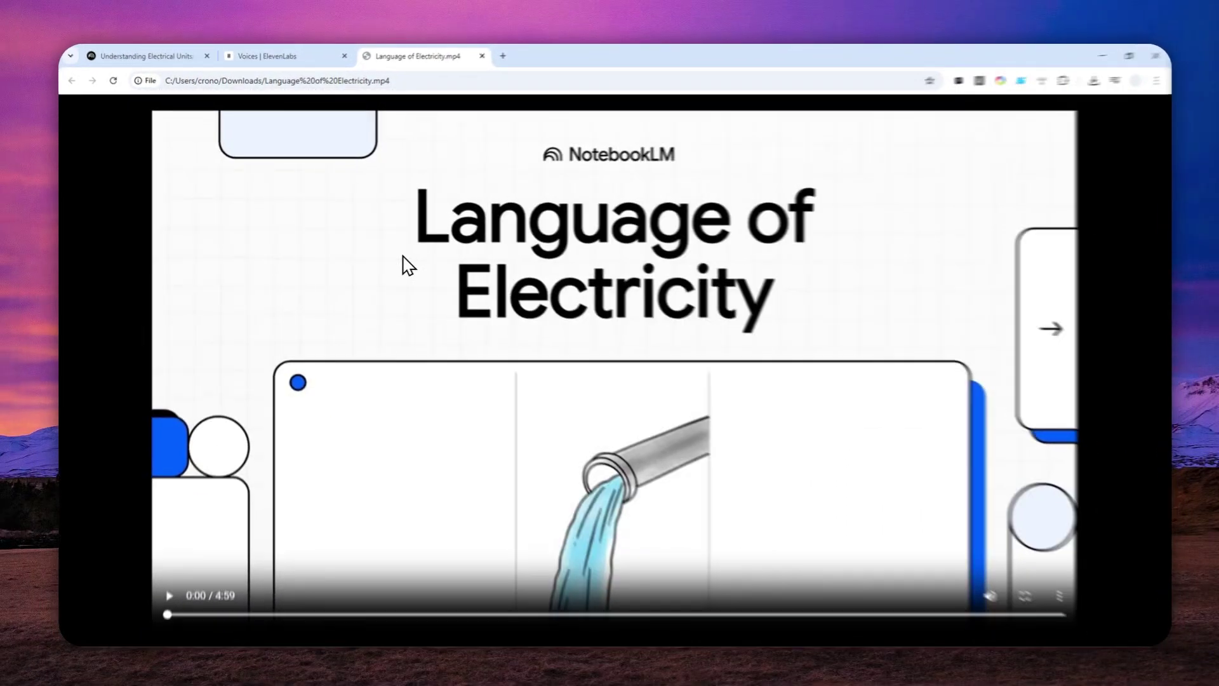
pyautogui.click(446, 267)
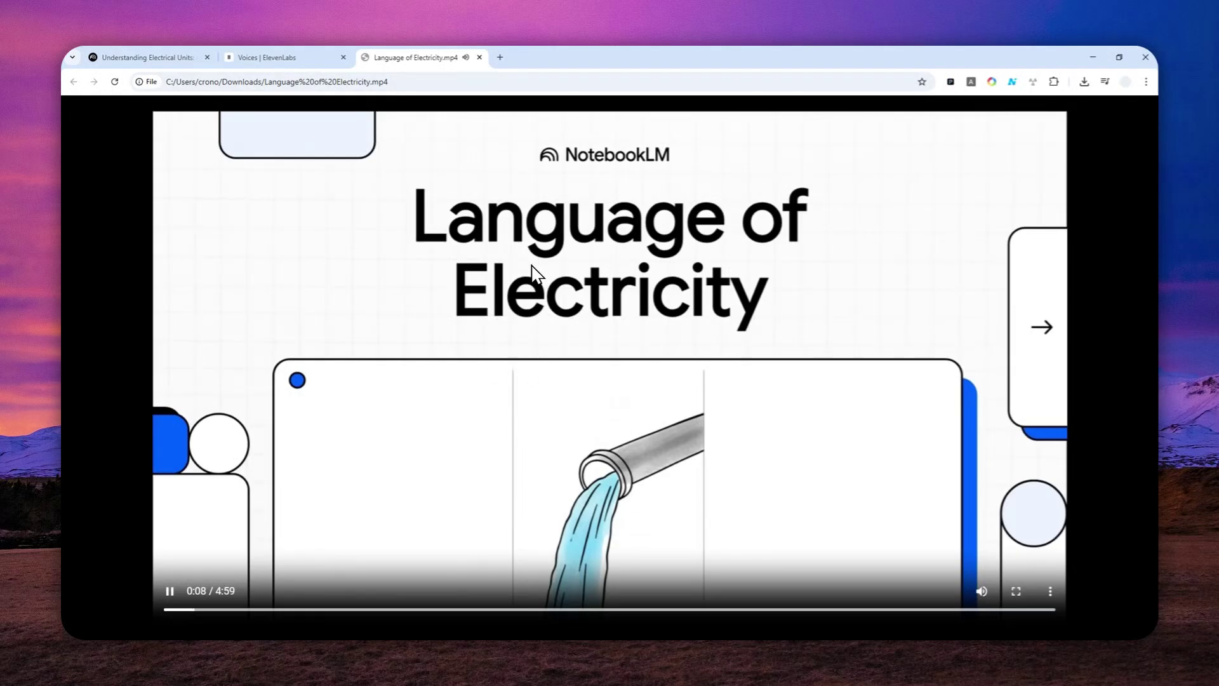
pyautogui.click(465, 342)
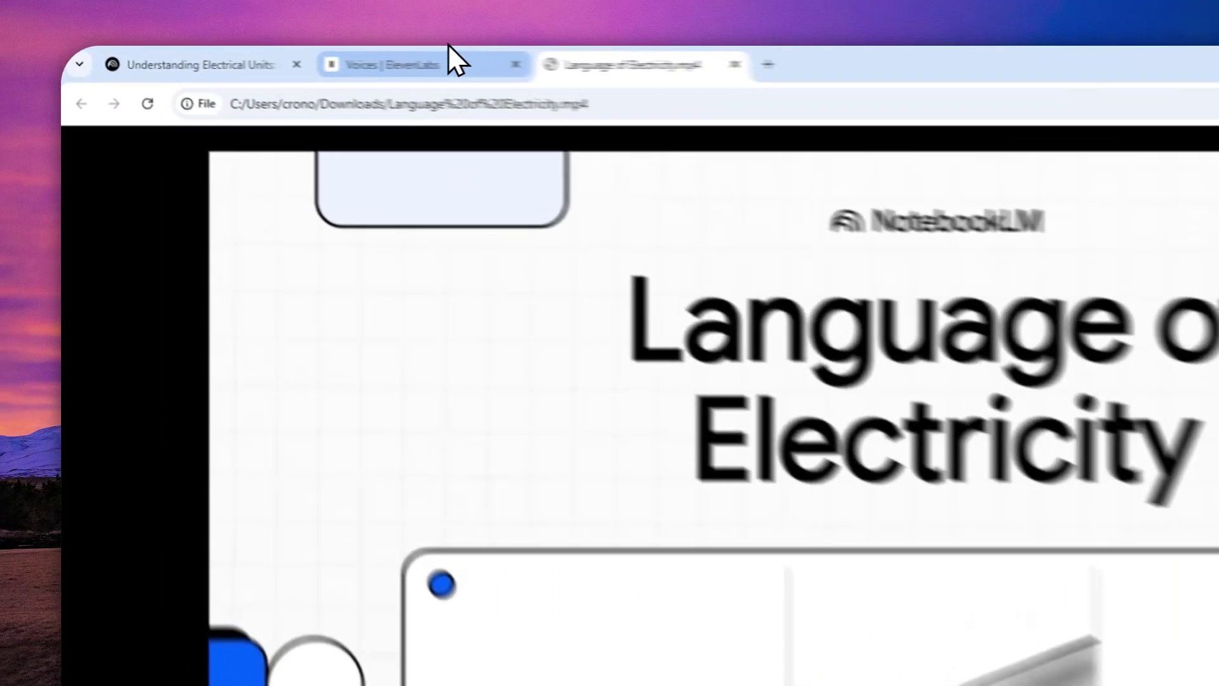
# Step: Upload Language of Electricity.mp4 to the ElevenLabs Voice Changer by dragging it onto the upload area
pyautogui.click(304, 58)
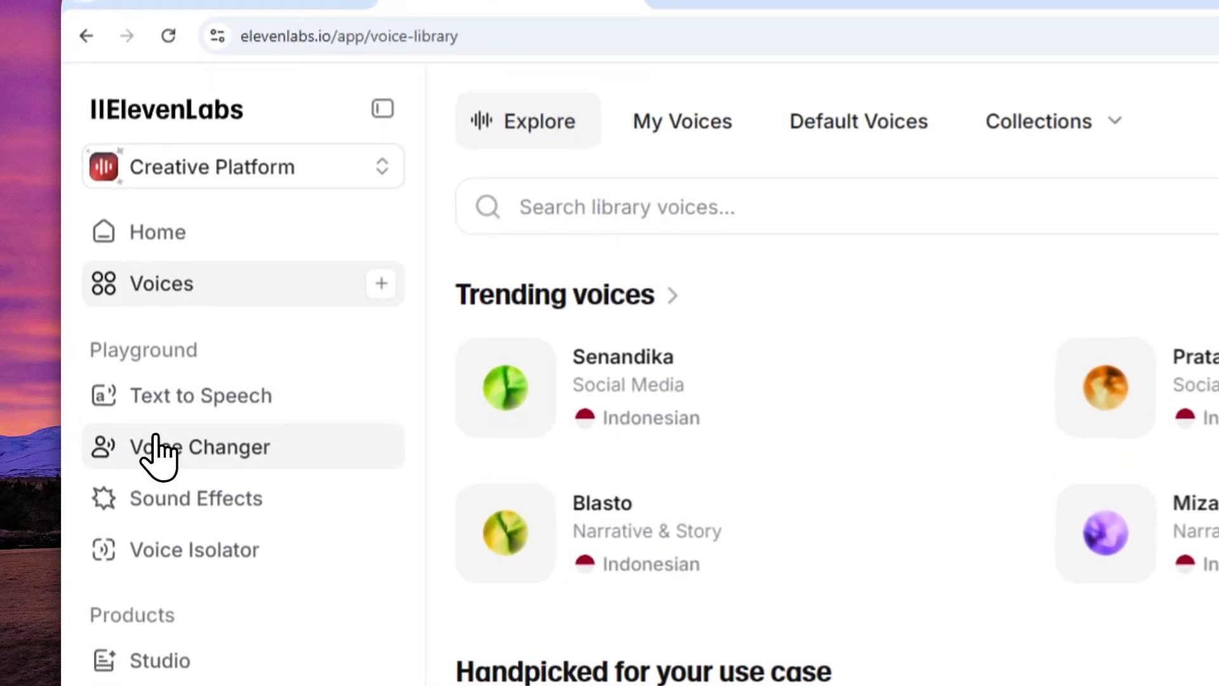
pyautogui.click(181, 452)
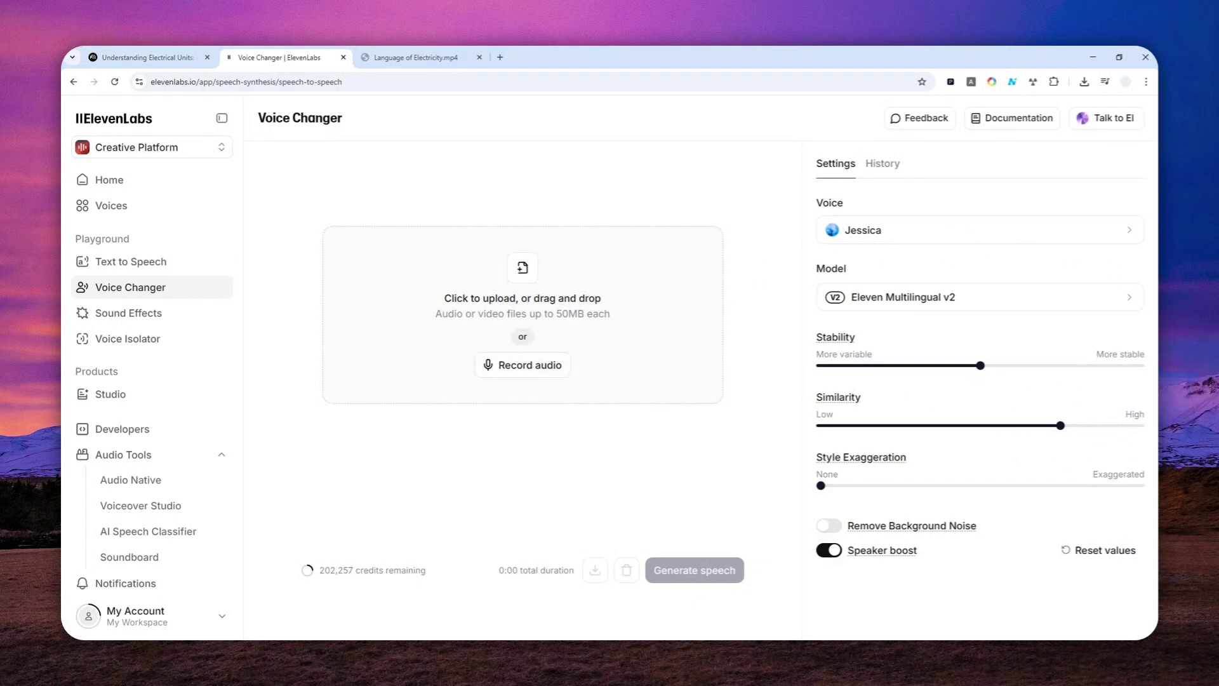
pyautogui.moveTo(1218, 381); pyautogui.dragTo(557, 346)
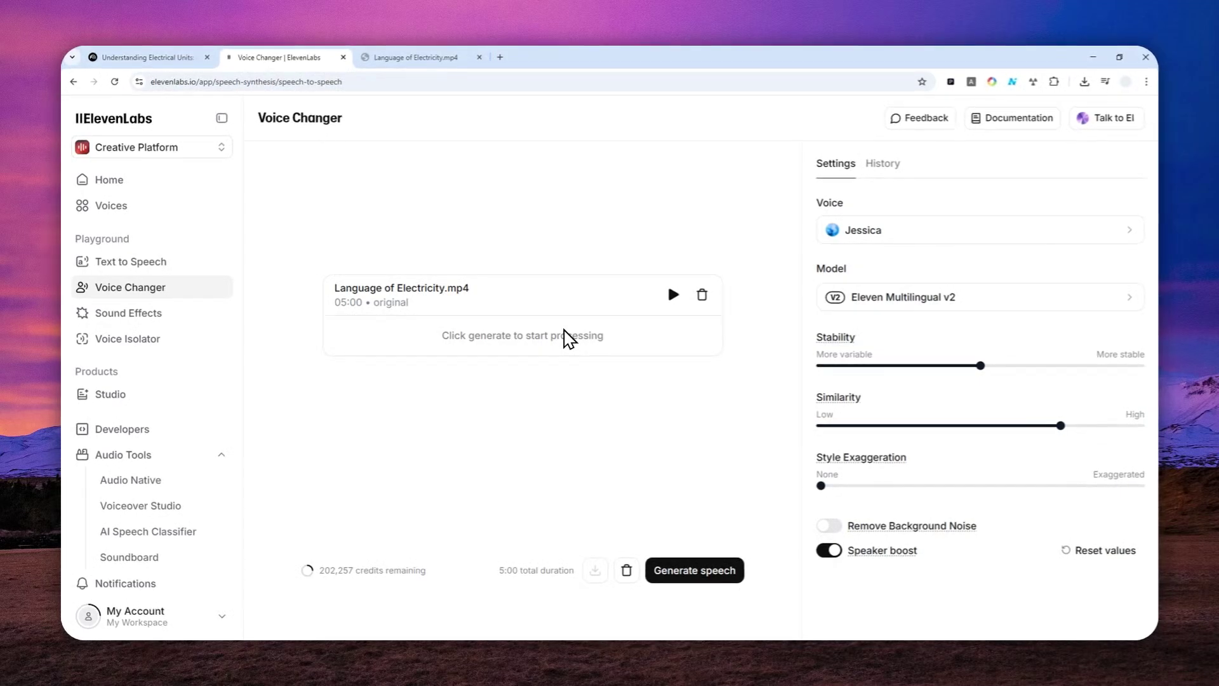
pyautogui.click(825, 166)
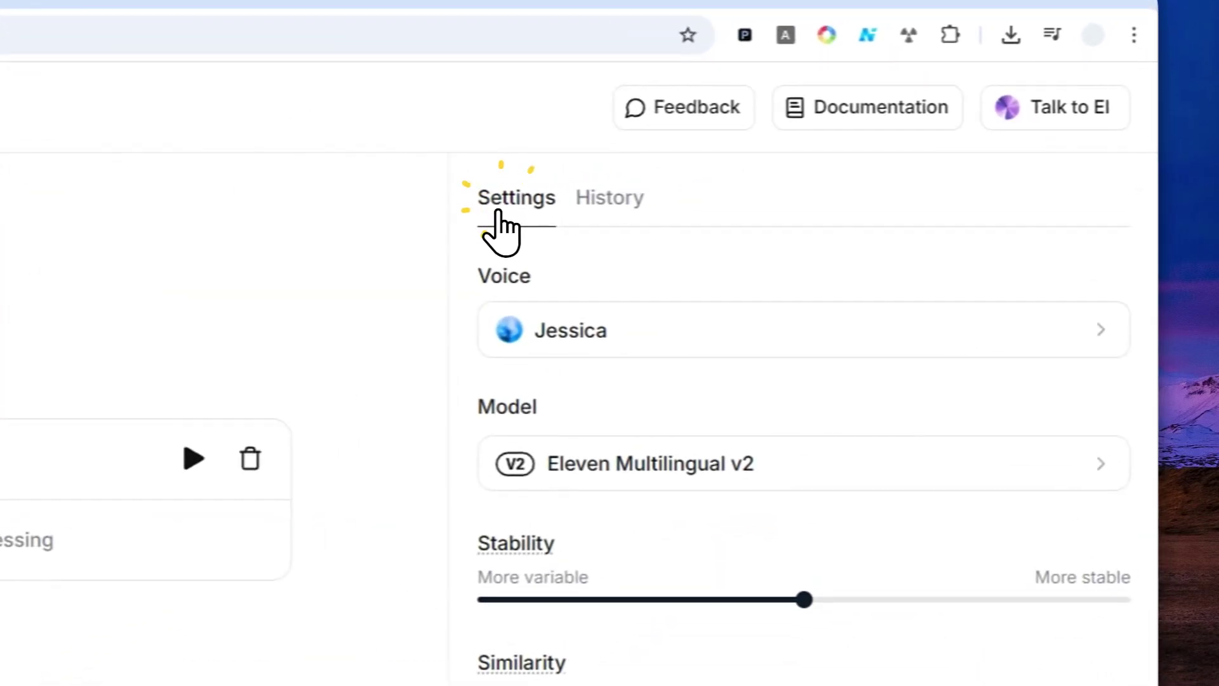
# Step: Pick the My Voice for Narration instant clone, keep Eleven Multilingual v2, and reset the voice settings
pyautogui.click(583, 337)
pyautogui.click(721, 340)
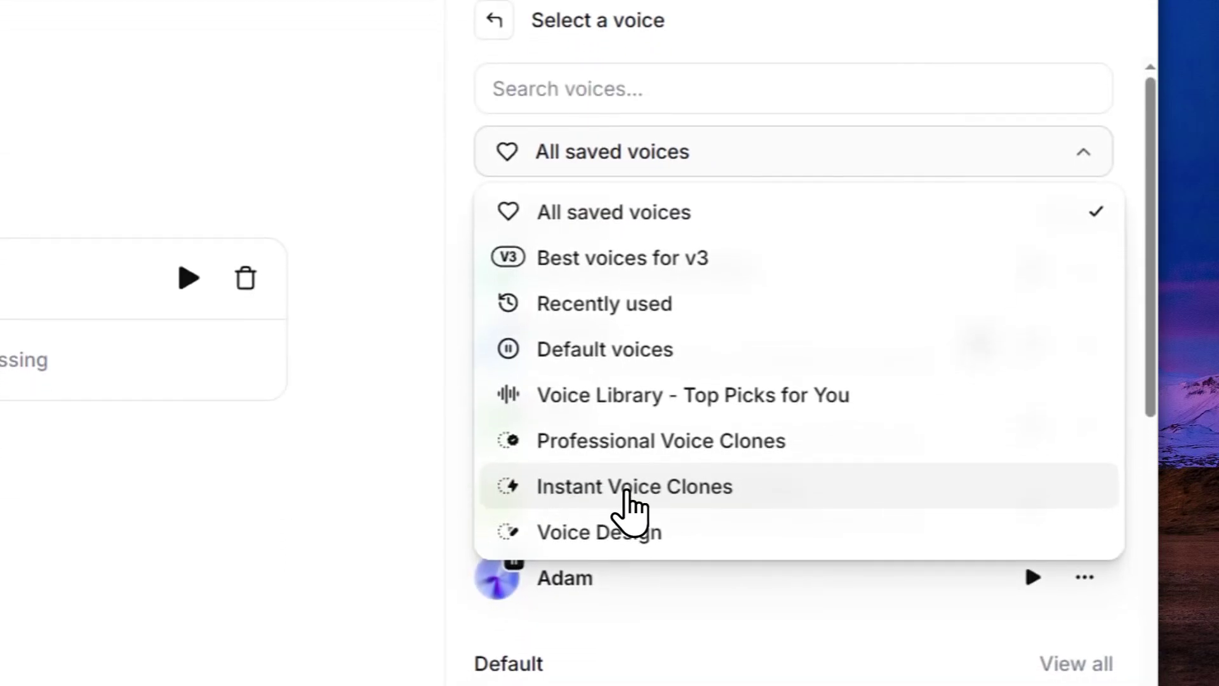
pyautogui.click(706, 490)
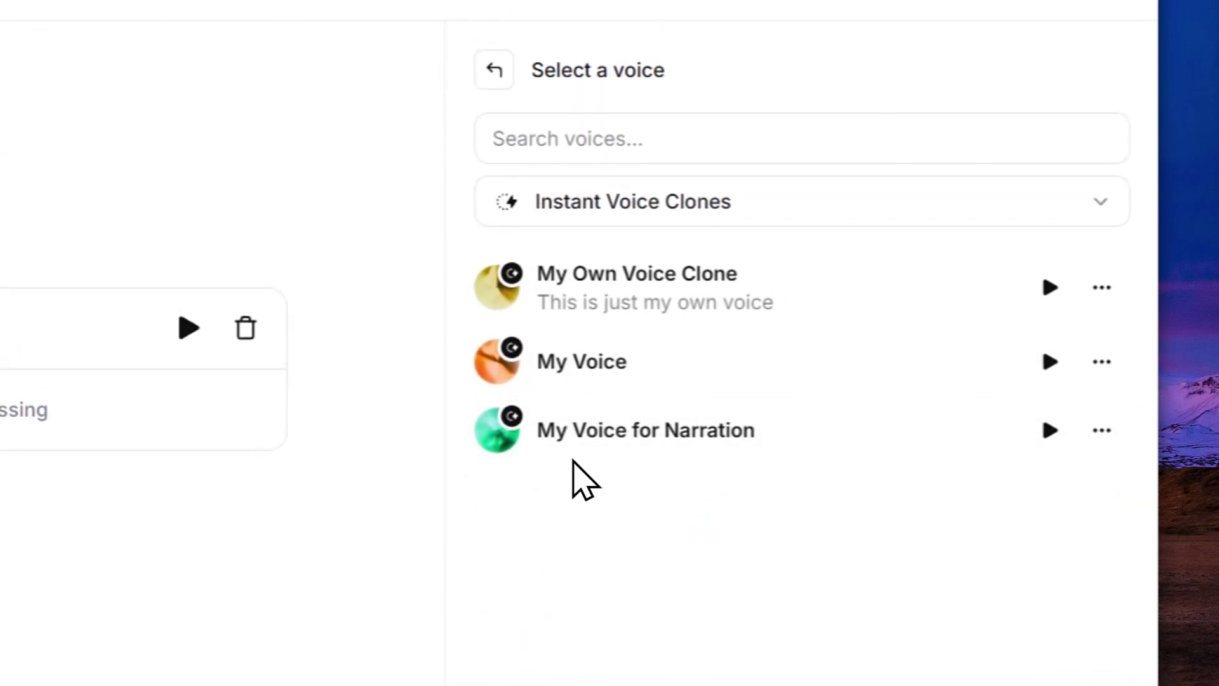
pyautogui.click(632, 430)
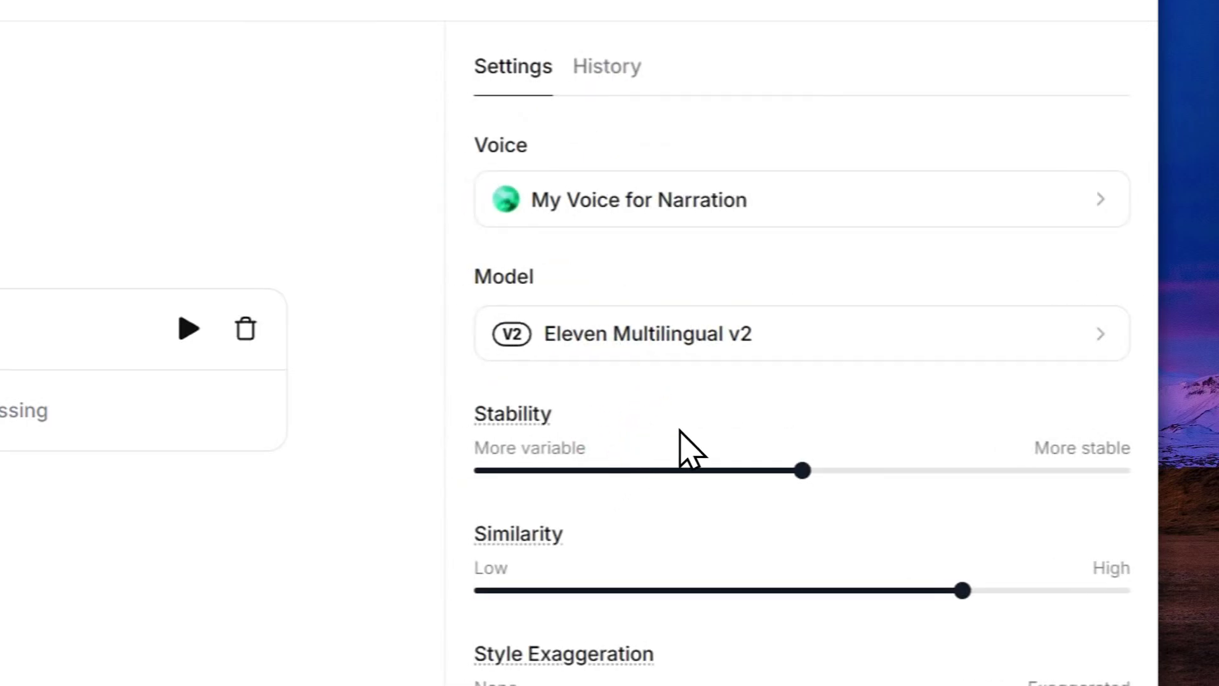
pyautogui.click(698, 337)
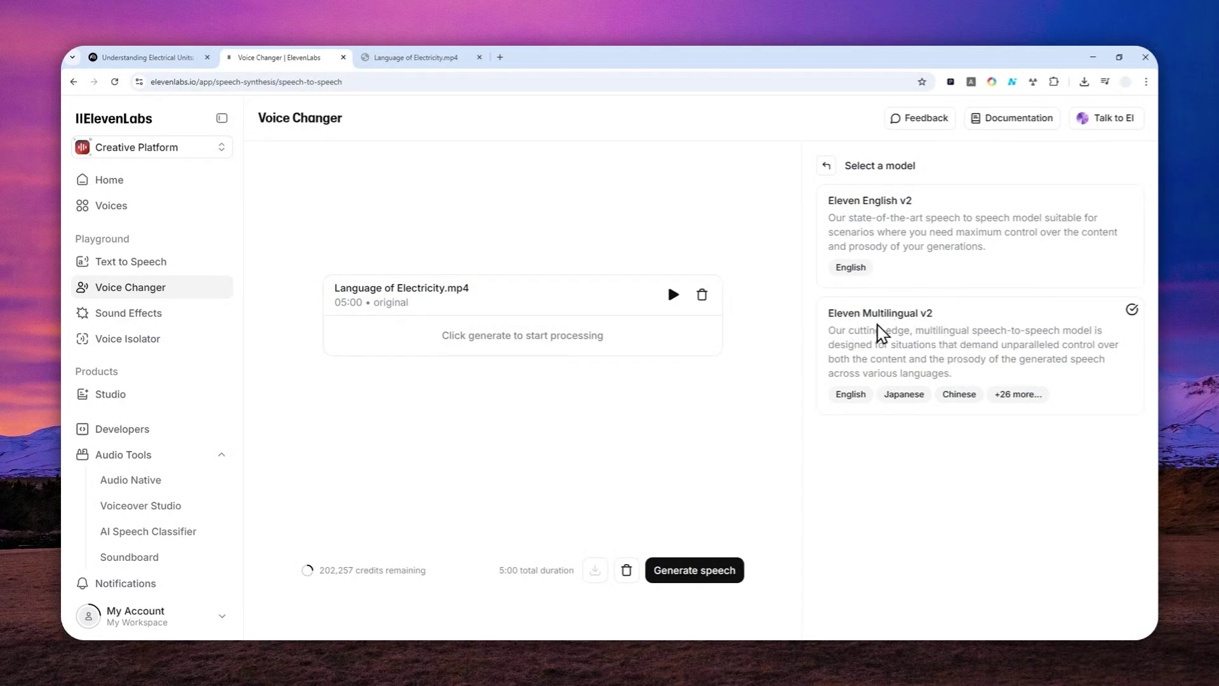
pyautogui.click(958, 333)
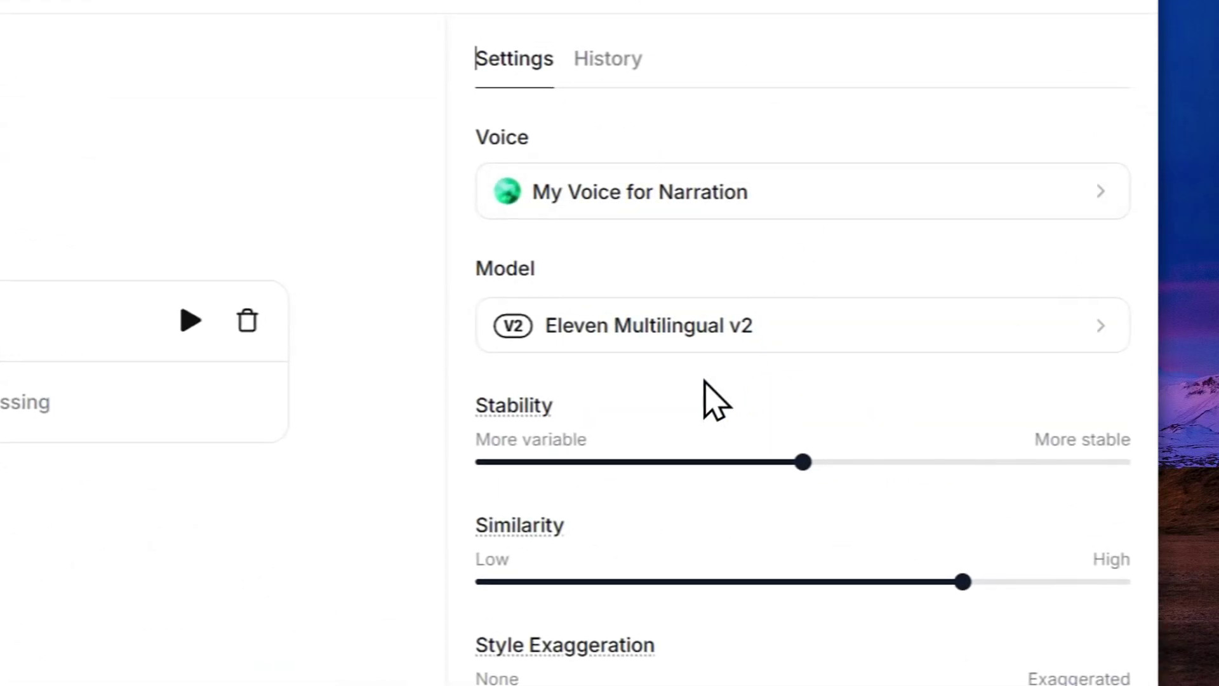
pyautogui.scroll(-3, 765, 380)
pyautogui.click(1039, 511)
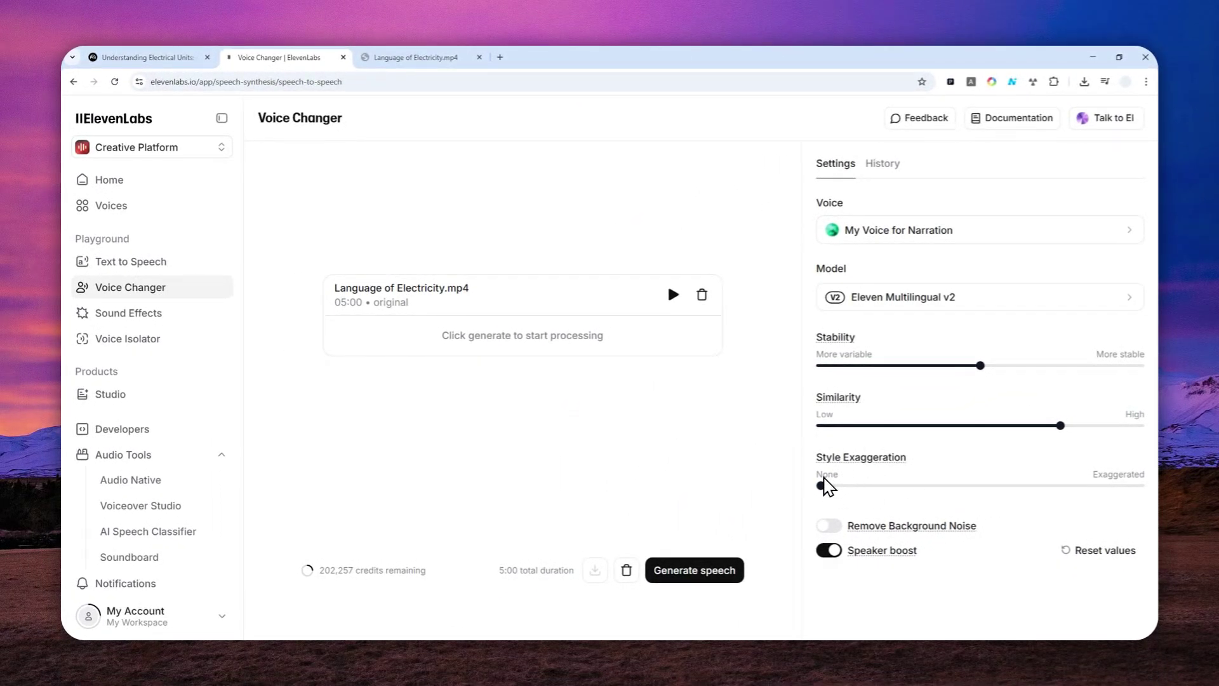
# Step: Set Style Exaggeration to 5% and start generating the converted speech
pyautogui.moveTo(820, 486)
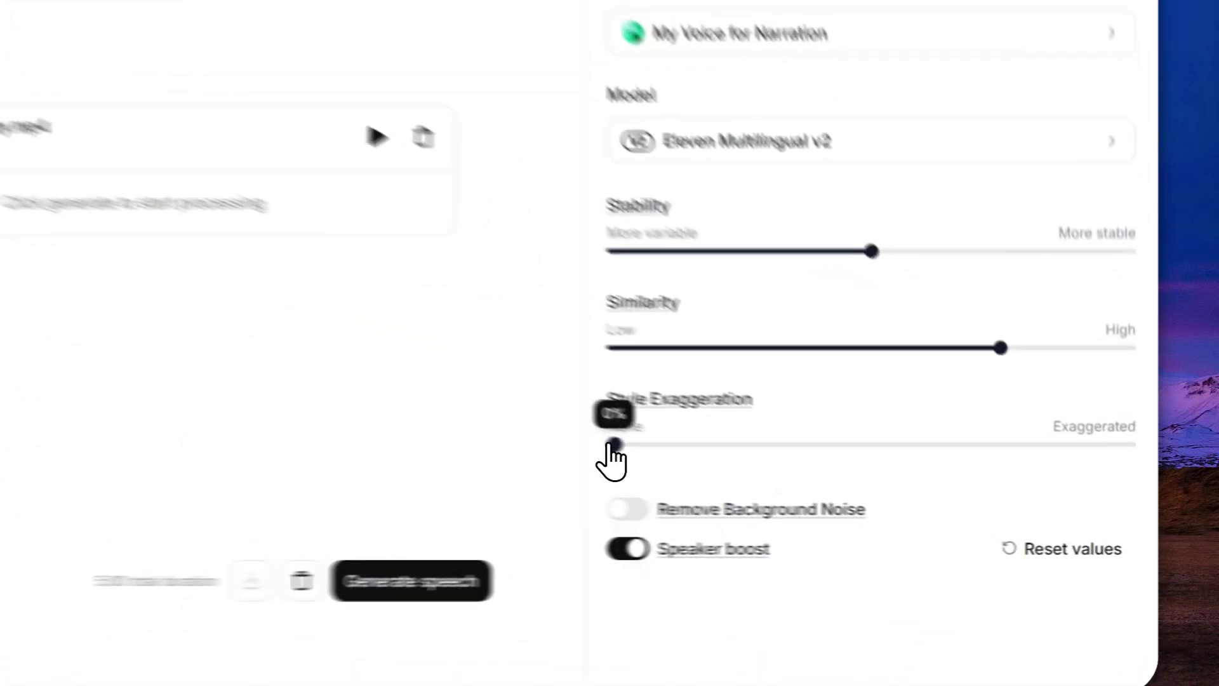
pyautogui.moveTo(821, 486); pyautogui.dragTo(827, 487)
pyautogui.moveTo(494, 421); pyautogui.dragTo(501, 420)
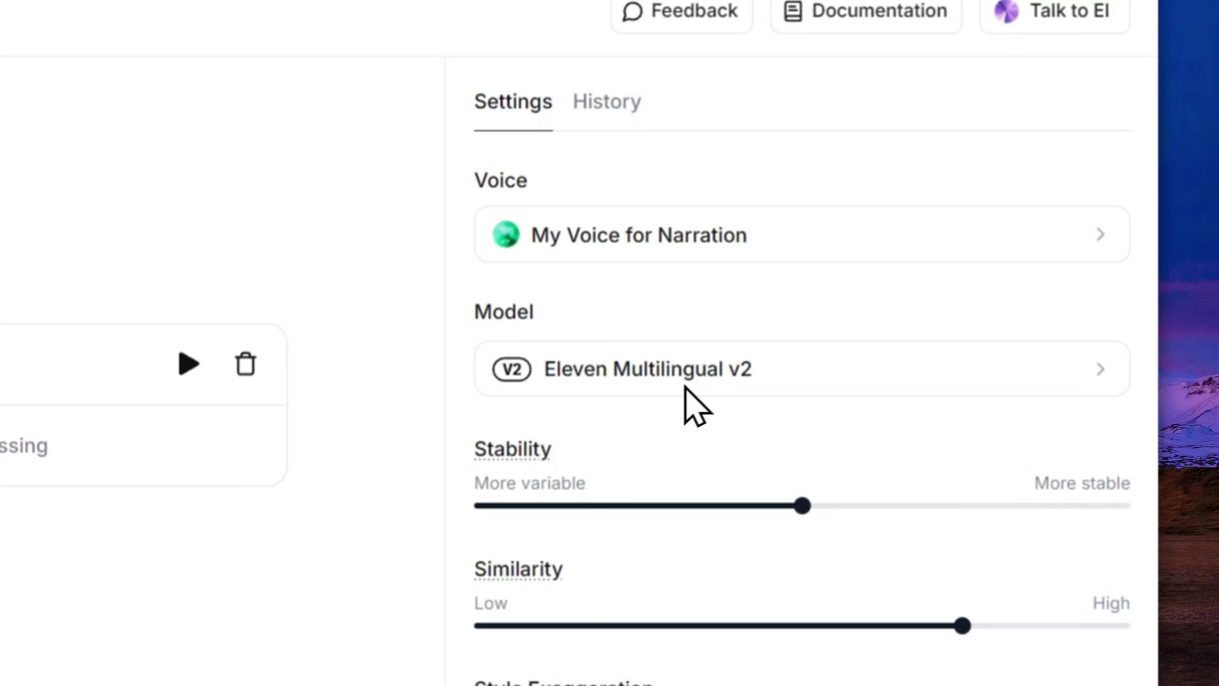
pyautogui.click(537, 549)
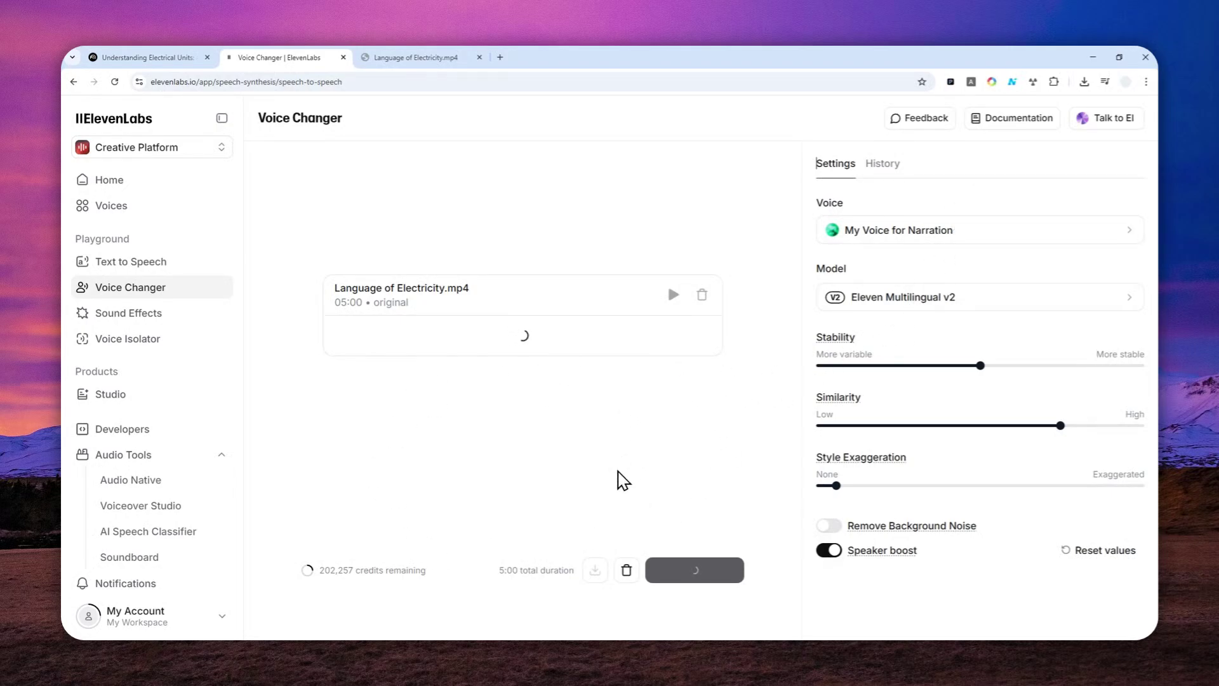
# Step: Play the finished 5:00 converted narration to about 0:11, then pause it
pyautogui.click(601, 619)
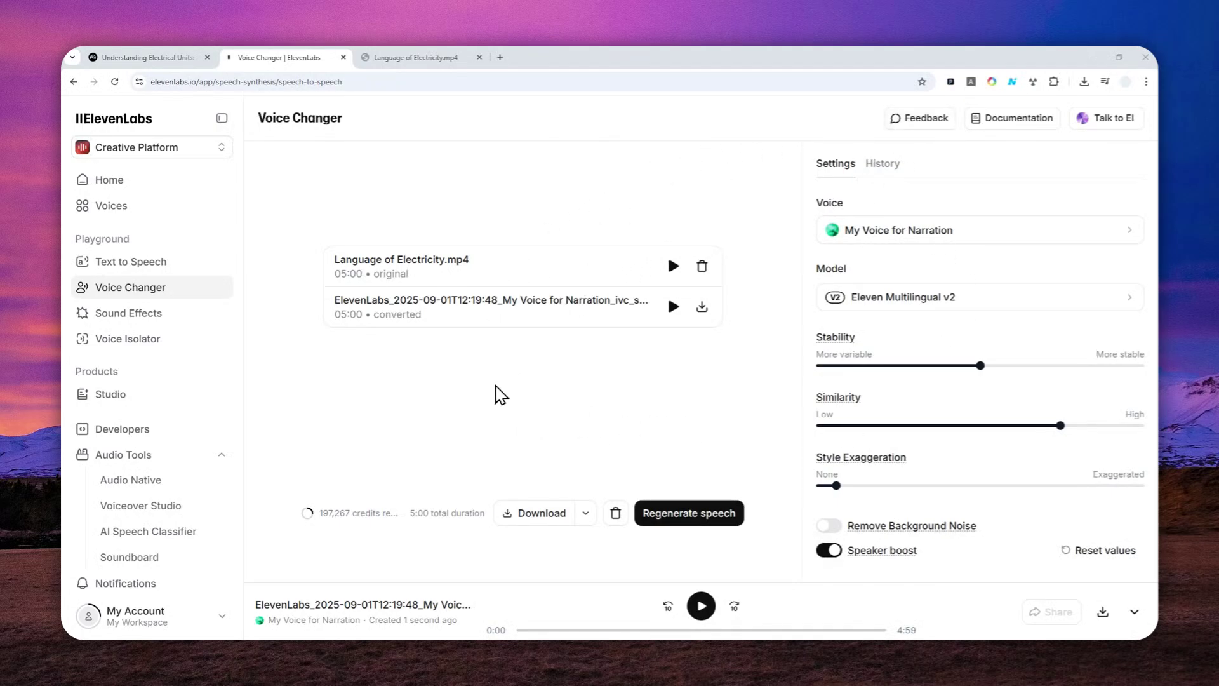
pyautogui.click(701, 605)
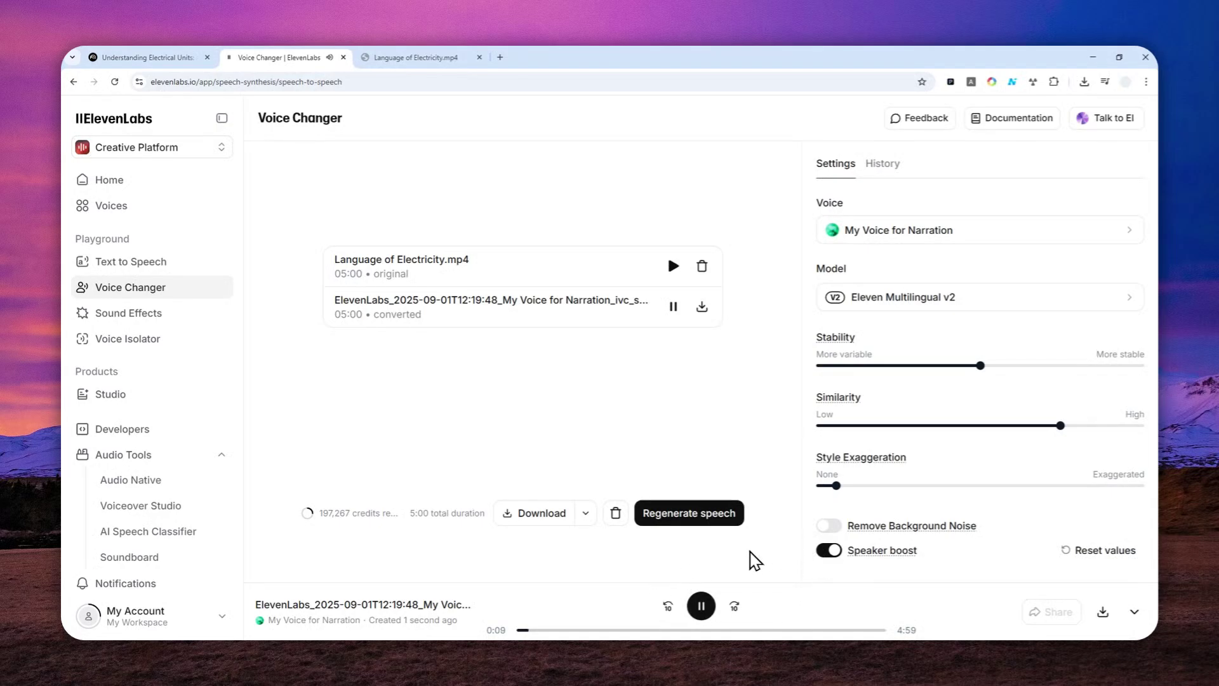
pyautogui.click(701, 606)
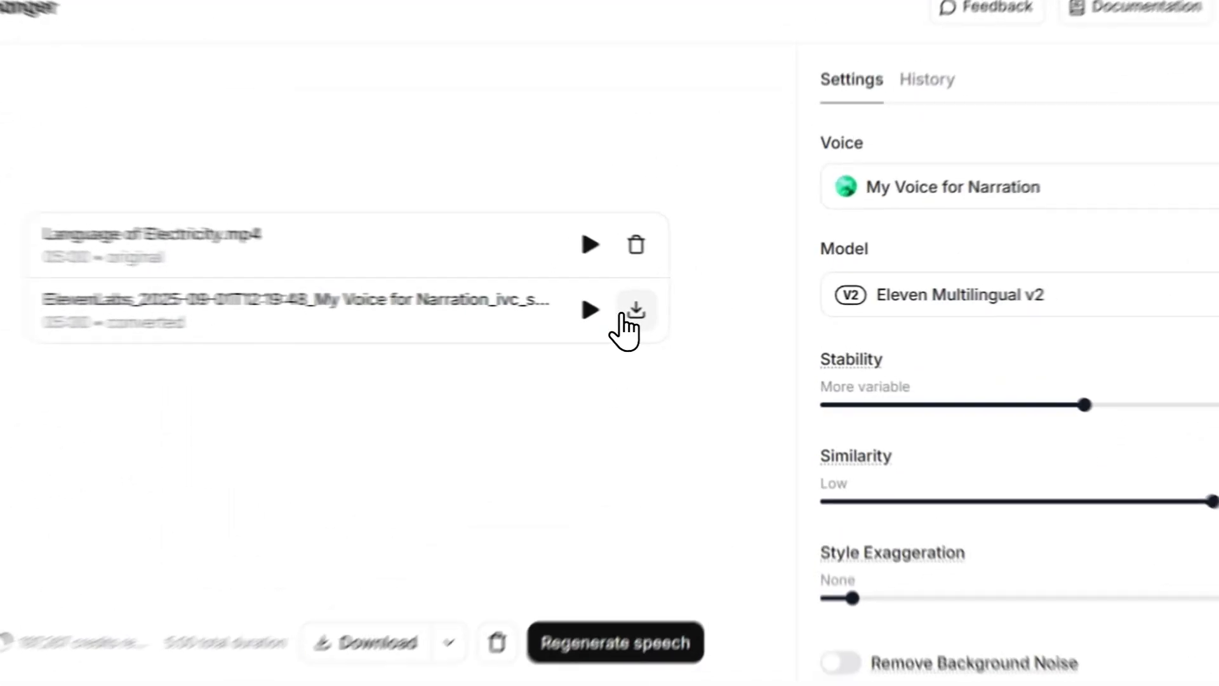
# Step: Download the converted narration as an MP3 and bring up the Filmora project
pyautogui.click(702, 306)
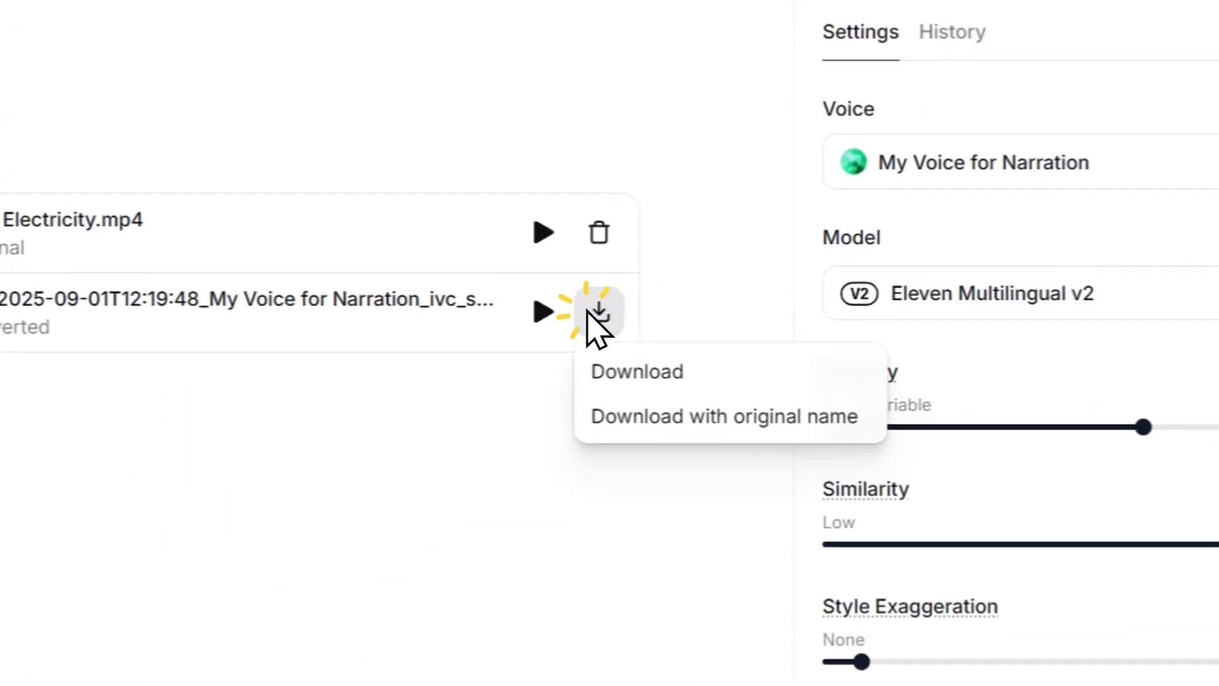
pyautogui.click(638, 376)
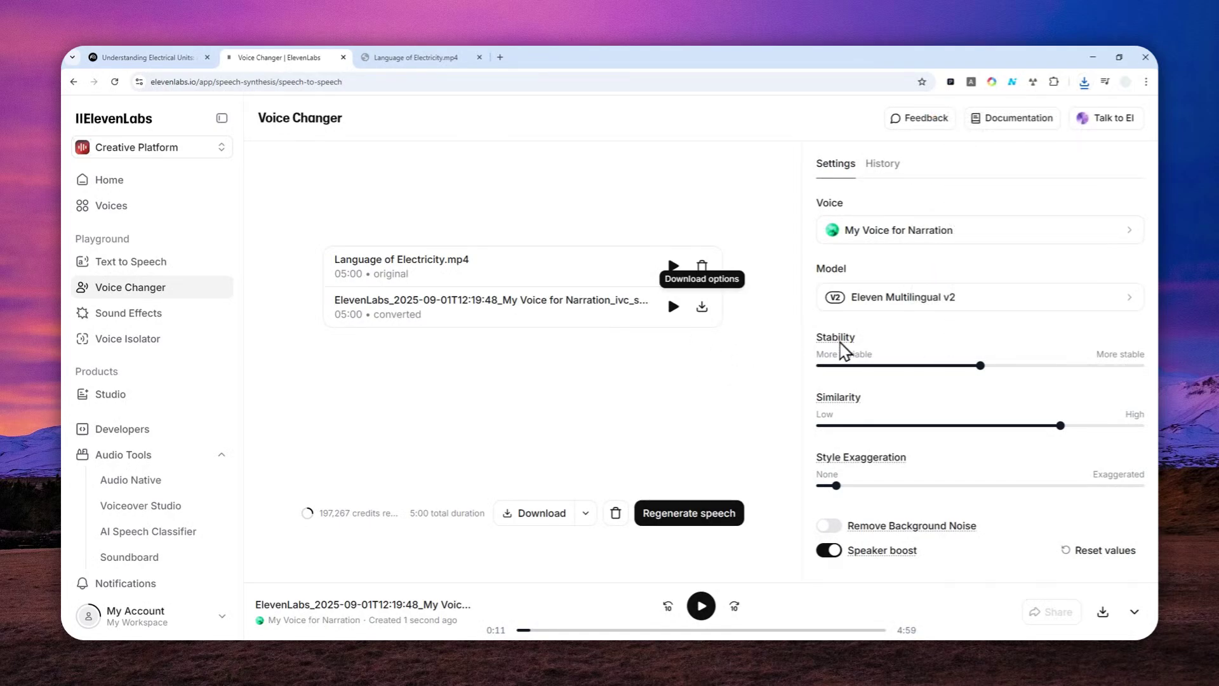
pyautogui.click(240, 661)
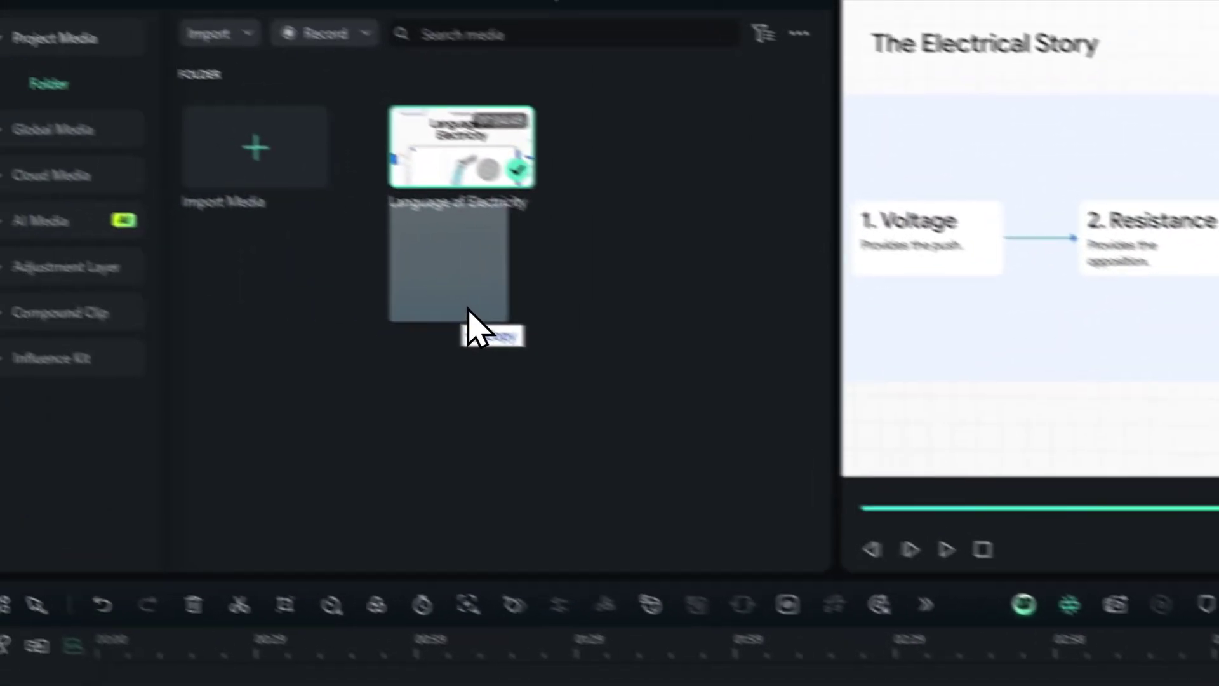
# Step: Import the narration, place it on Audio 1, and mute the video clip's original audio
pyautogui.moveTo(477, 326); pyautogui.dragTo(479, 330)
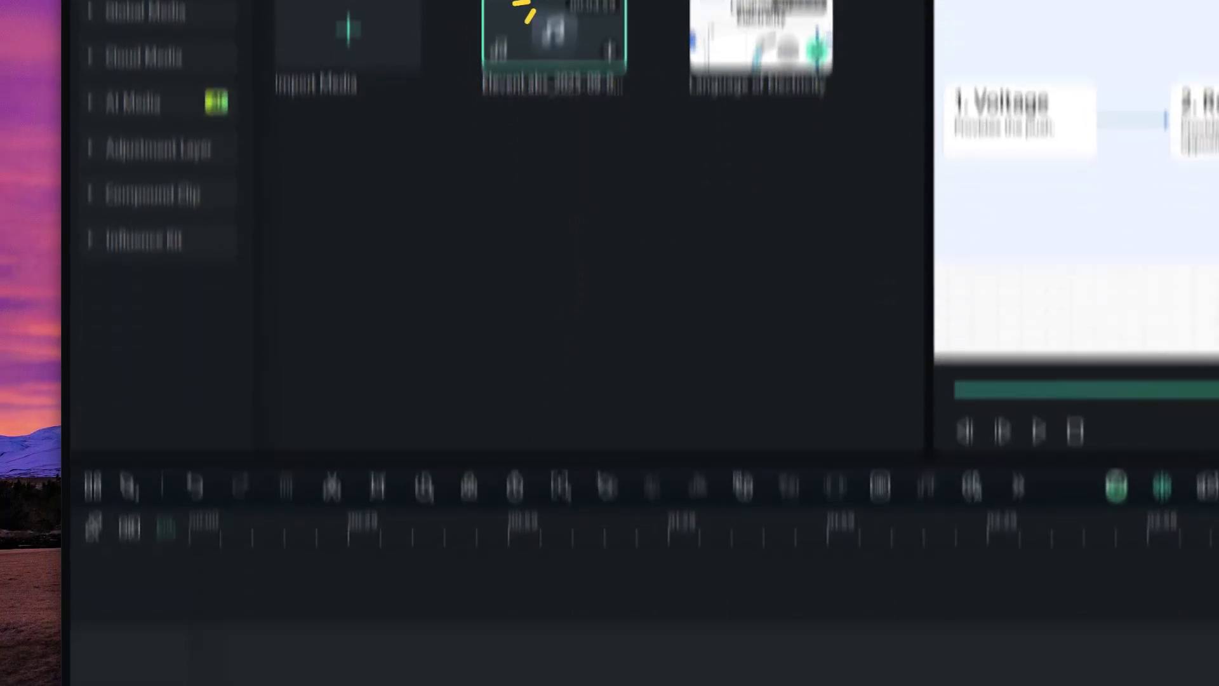
pyautogui.moveTo(554, 190); pyautogui.dragTo(197, 486)
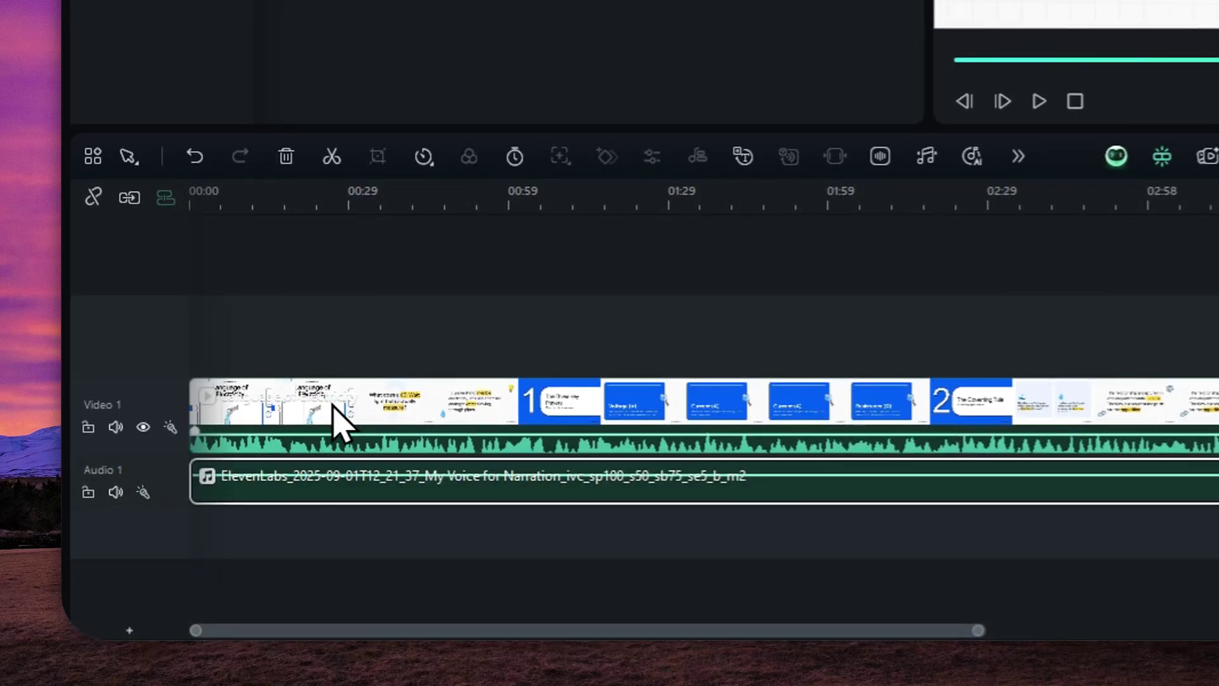
pyautogui.rightClick(406, 400)
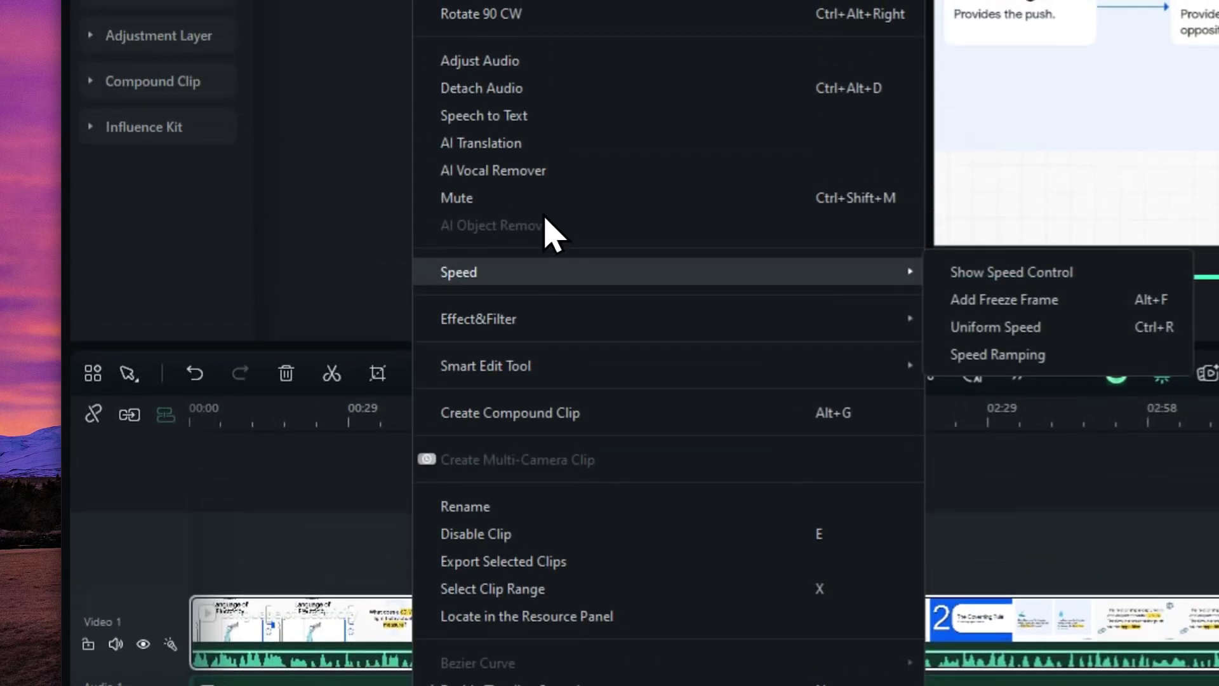
pyautogui.click(544, 159)
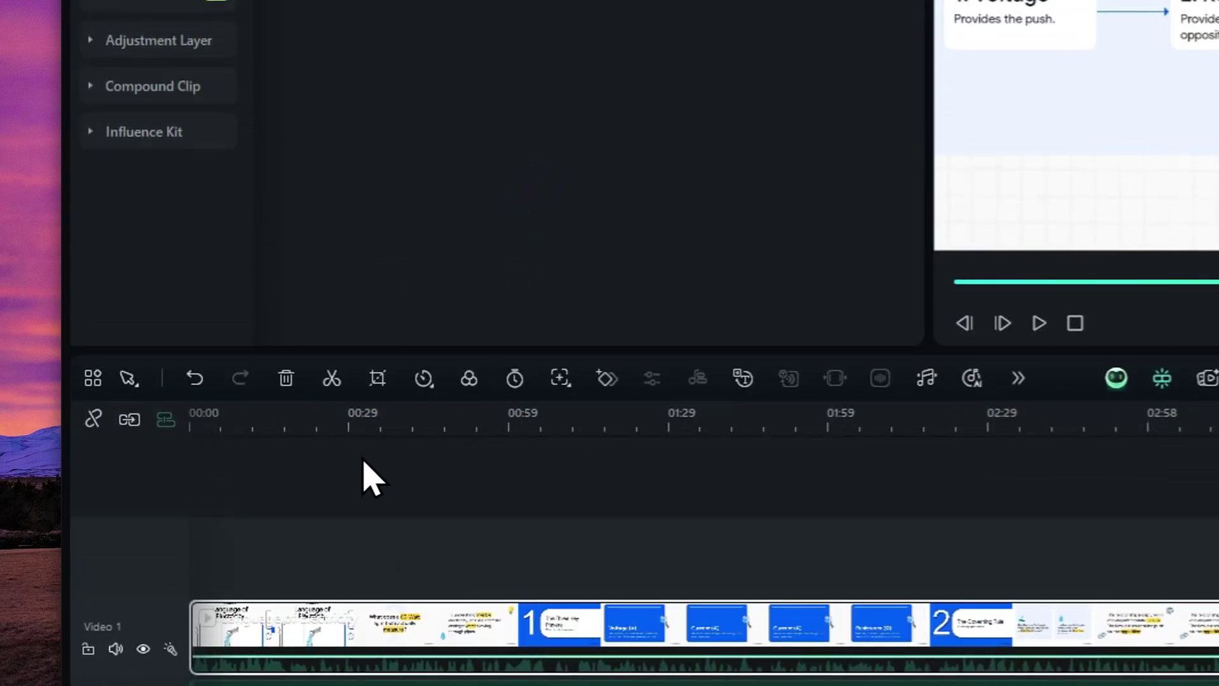
# Step: Preview the edit with the new narration from about 00:12, then stop playback
pyautogui.click(257, 413)
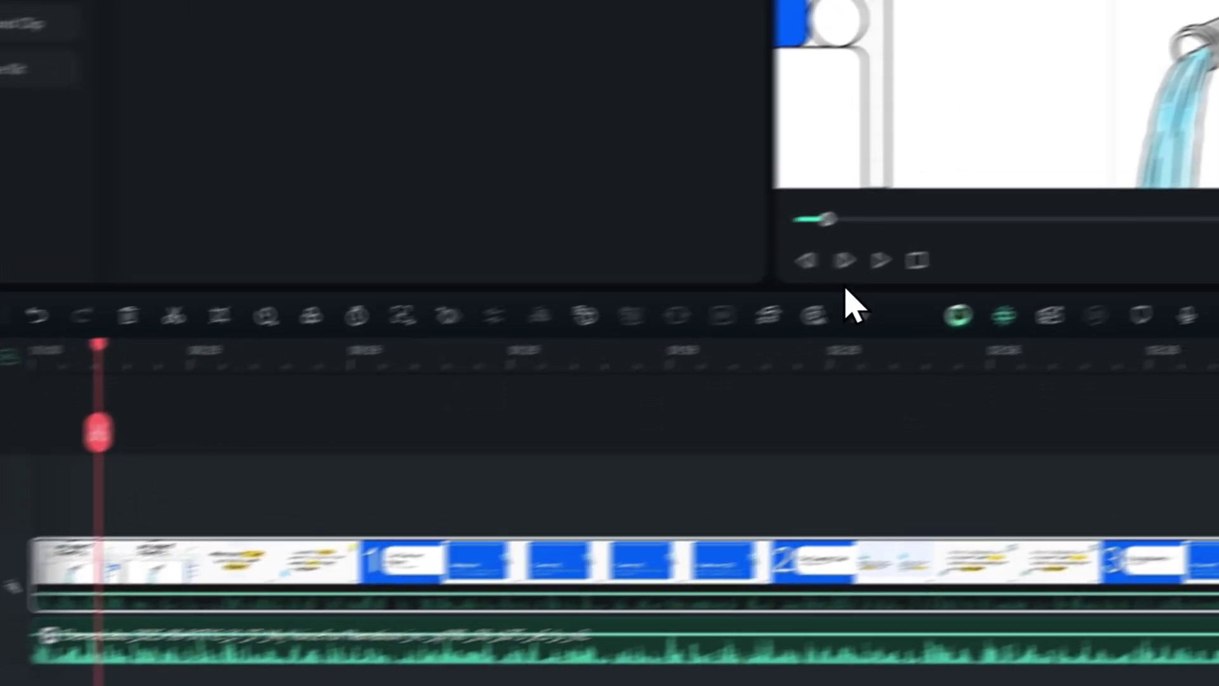
pyautogui.click(1039, 260)
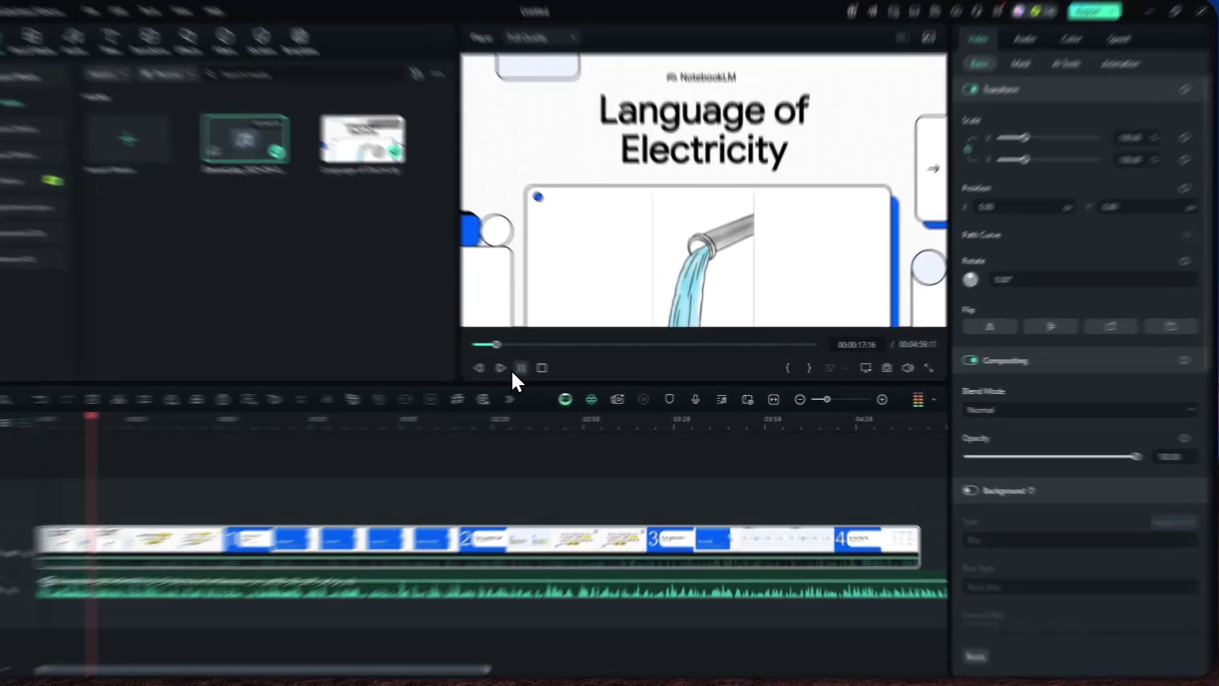
pyautogui.click(519, 369)
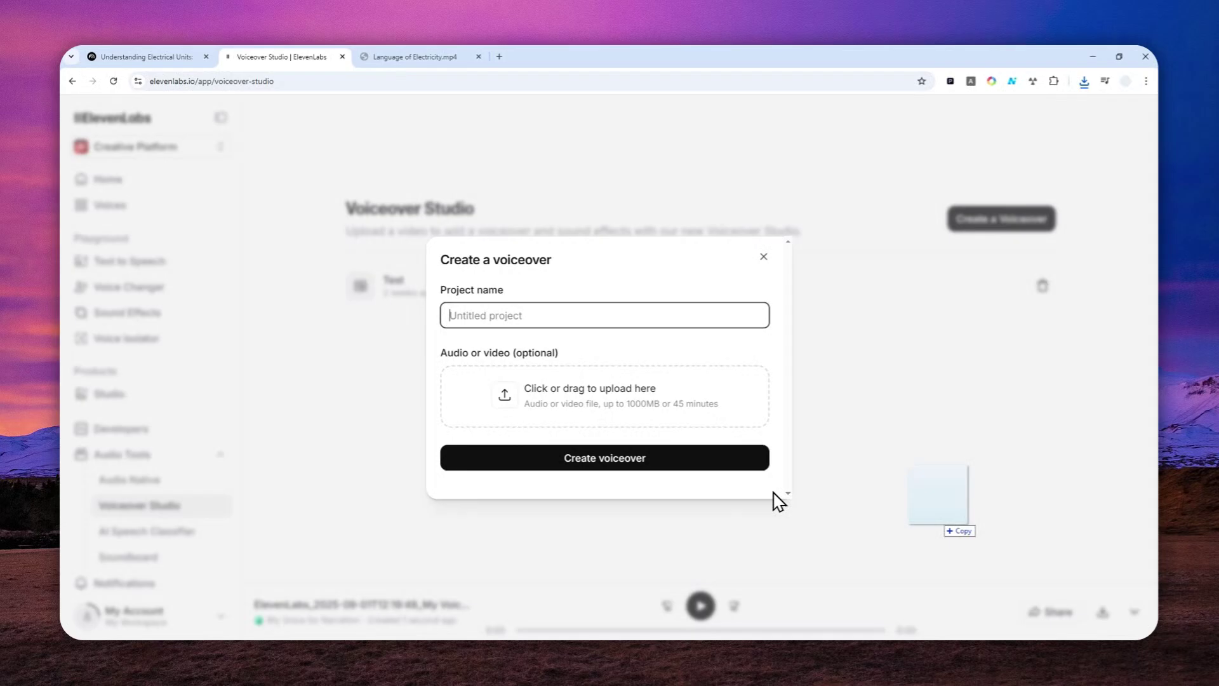
# Step: Attach the Language of Electricity video to the Create a voiceover form and create the project
pyautogui.moveTo(773, 500); pyautogui.dragTo(622, 413)
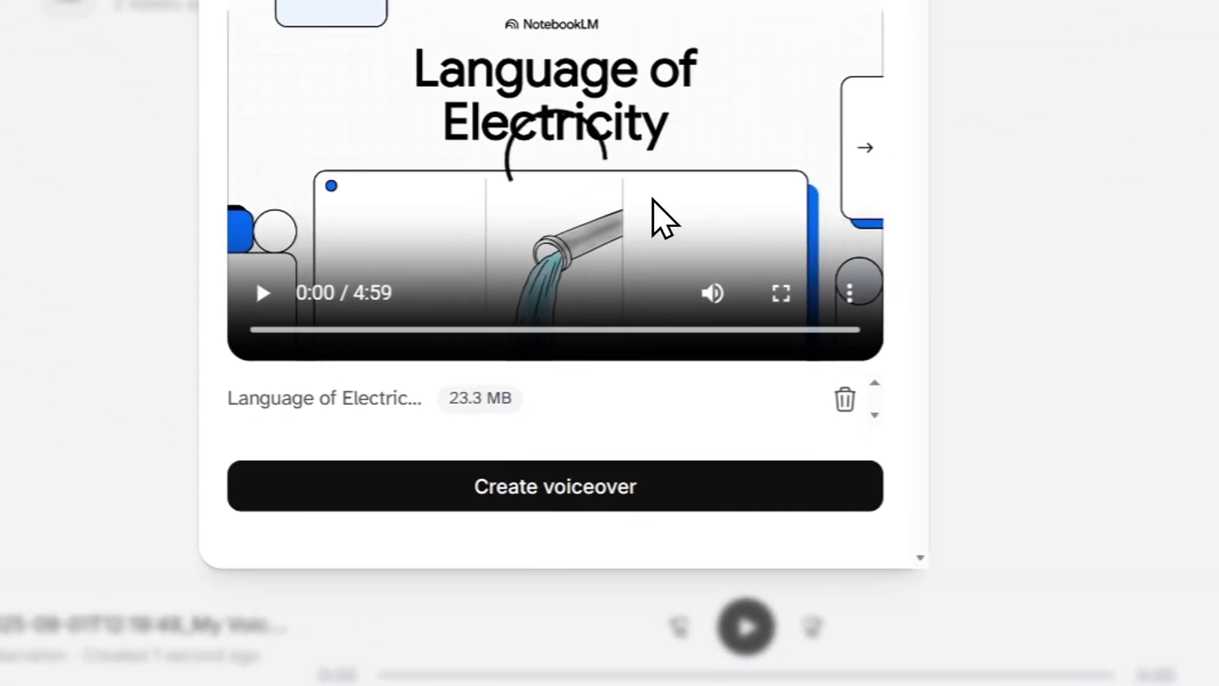
pyautogui.click(552, 485)
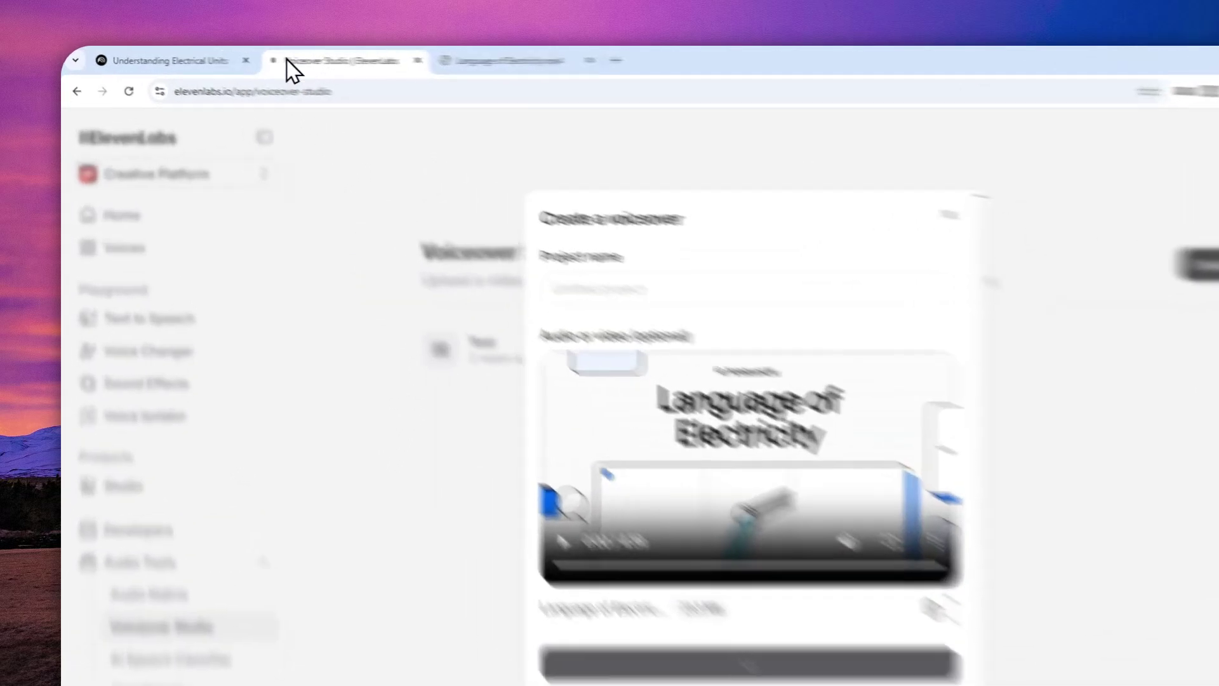
pyautogui.click(197, 57)
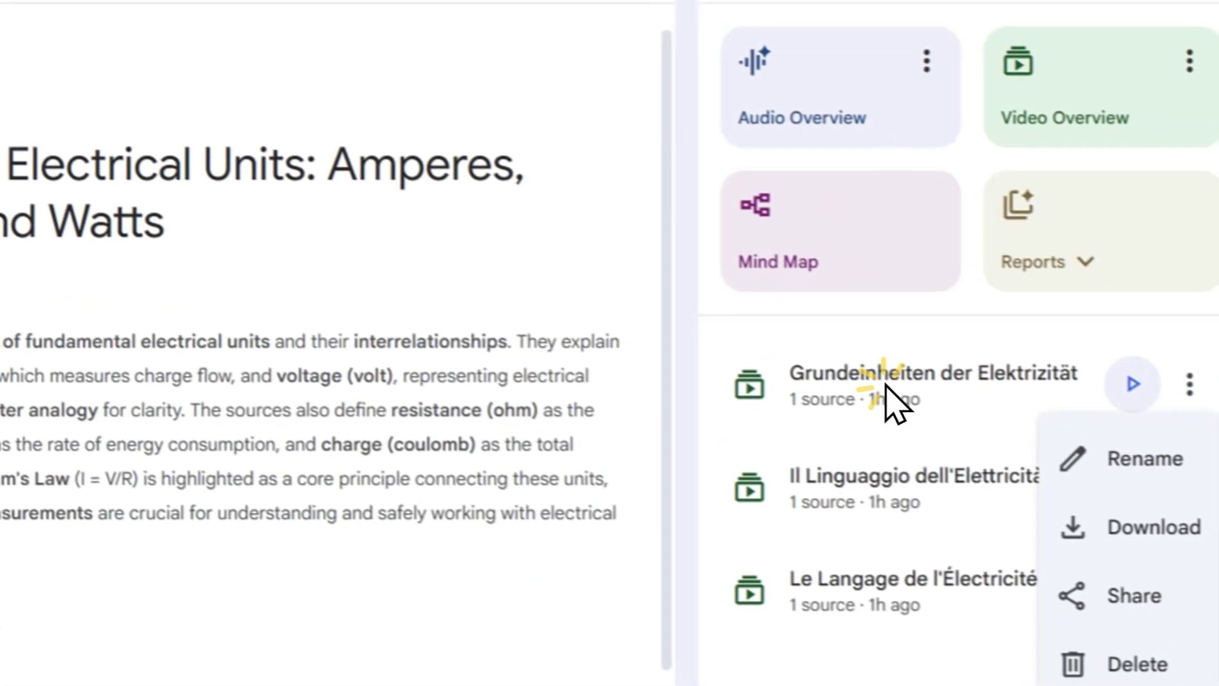
pyautogui.click(897, 405)
pyautogui.click(898, 405)
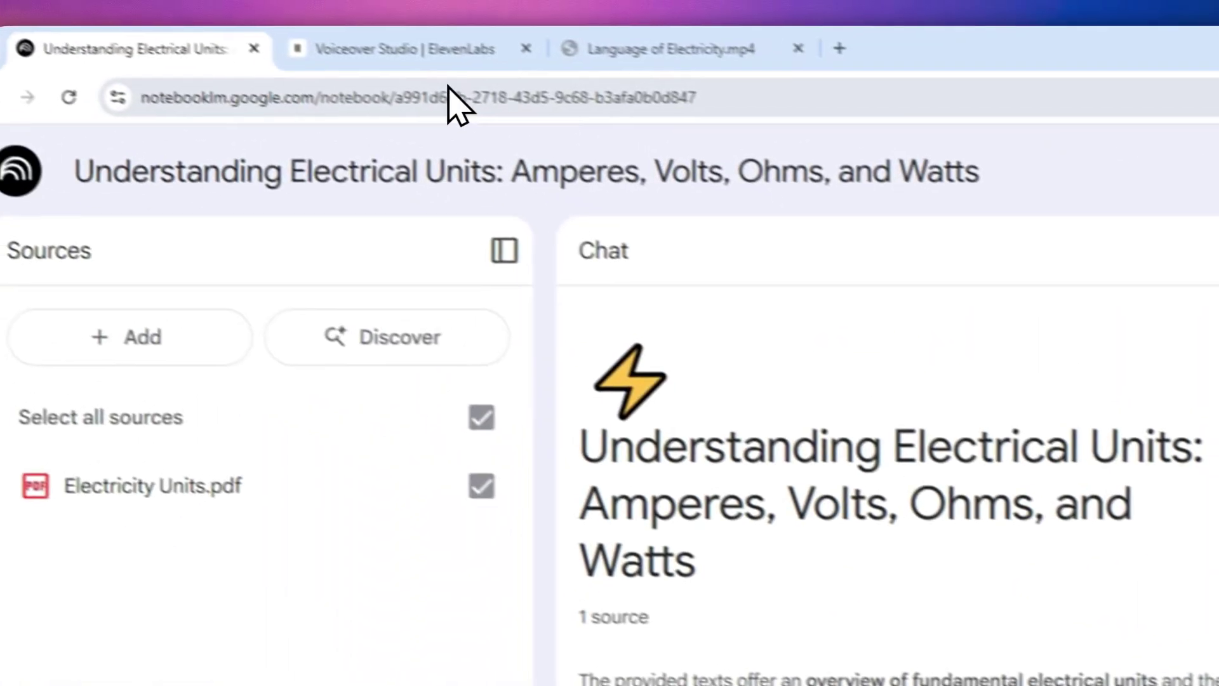
pyautogui.click(471, 63)
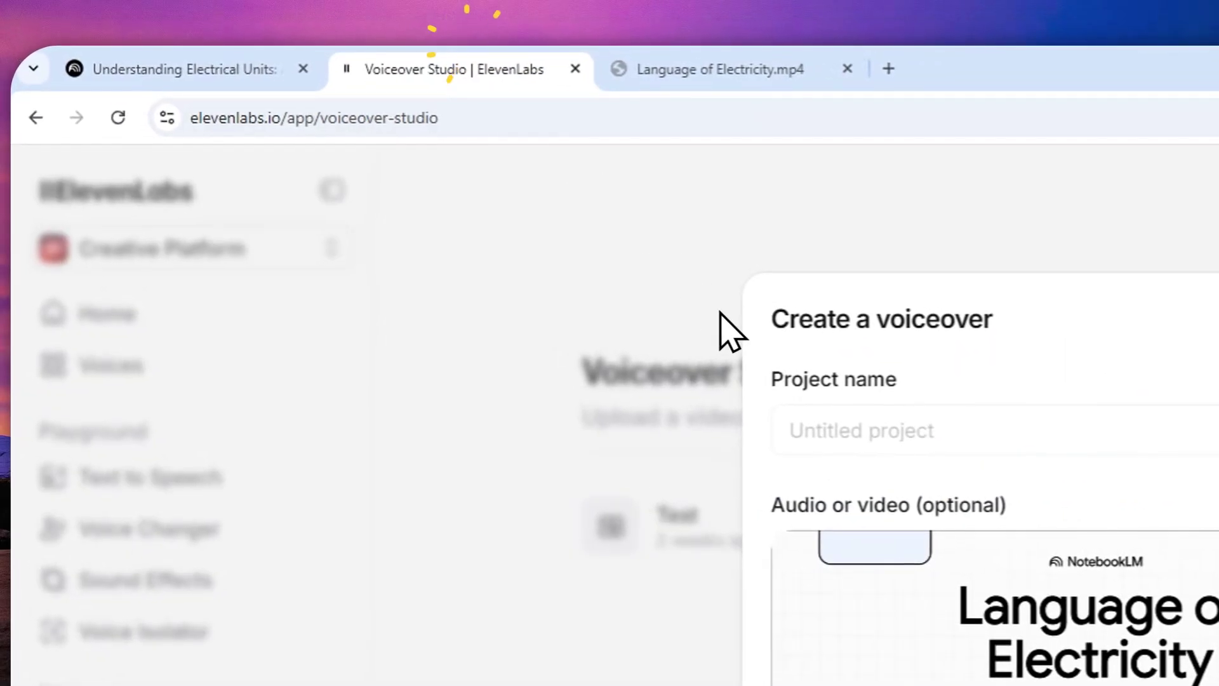